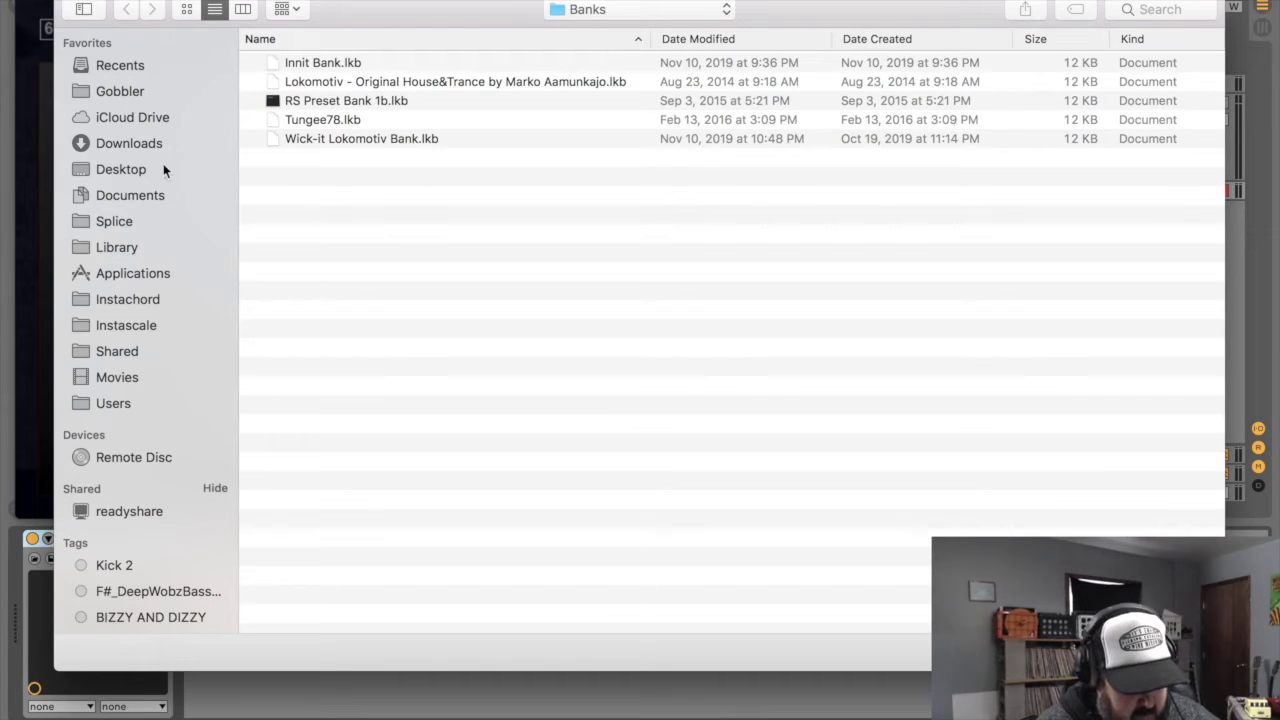
Load the preset bank file Wick-it Lokomotiv Bank.lkb from the Banks folder
{"action": "left_click", "coordinate": [340, 140]}
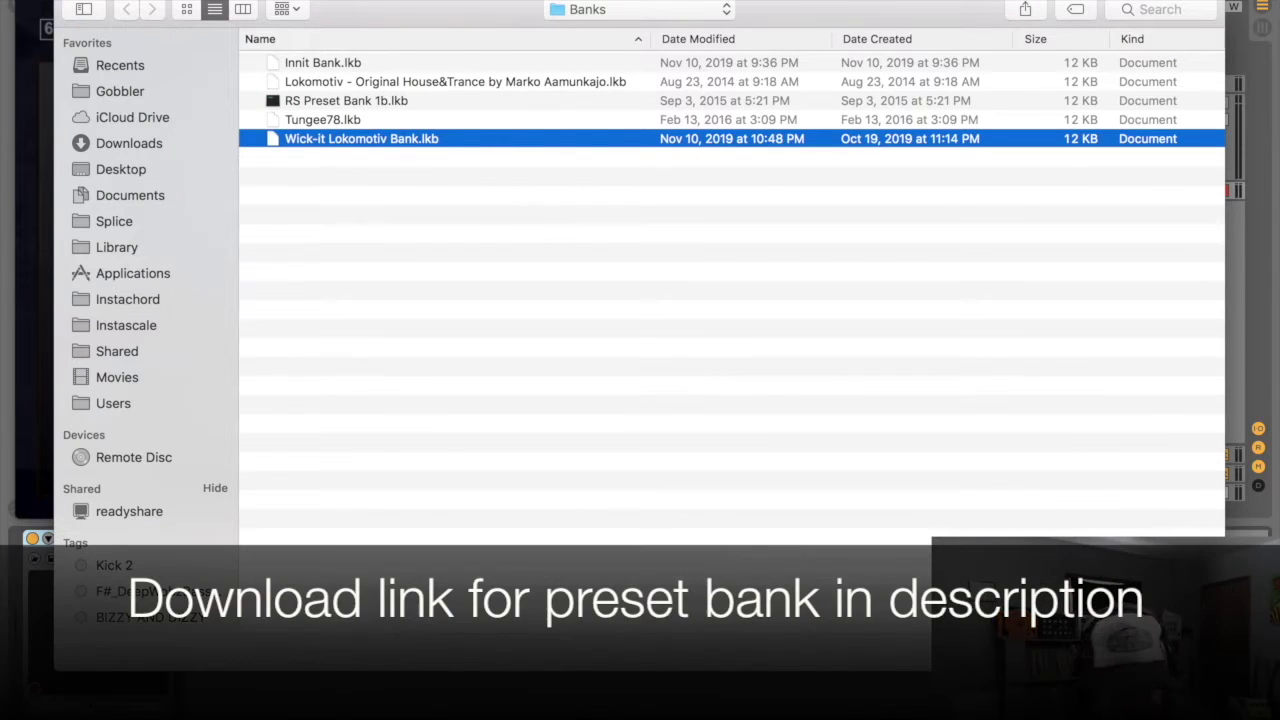
{"action": "key", "text": "Return"}
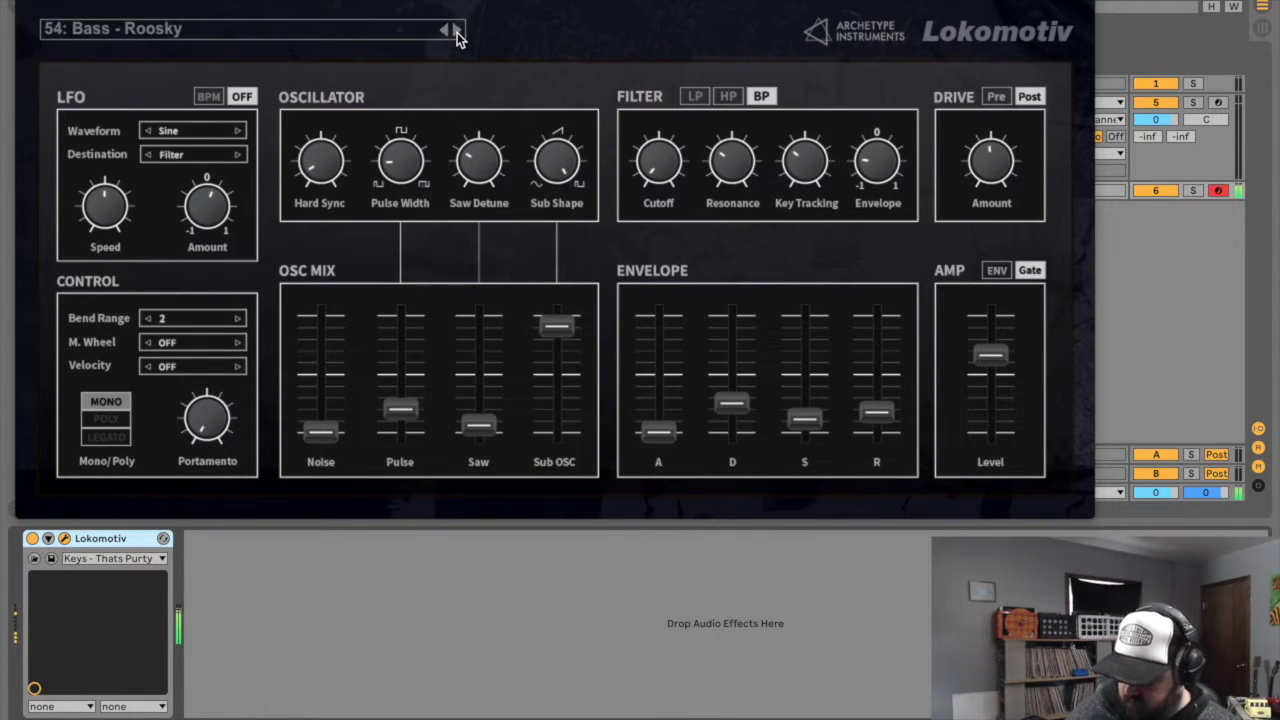
Audition presets across the loaded bank, including Bass - Roosky, Lead - Nintendo, ThinCase, PeePhunk, FX - Beck Time, Hollow House and Faraway
{"action": "left_click", "coordinate": [457, 32]}
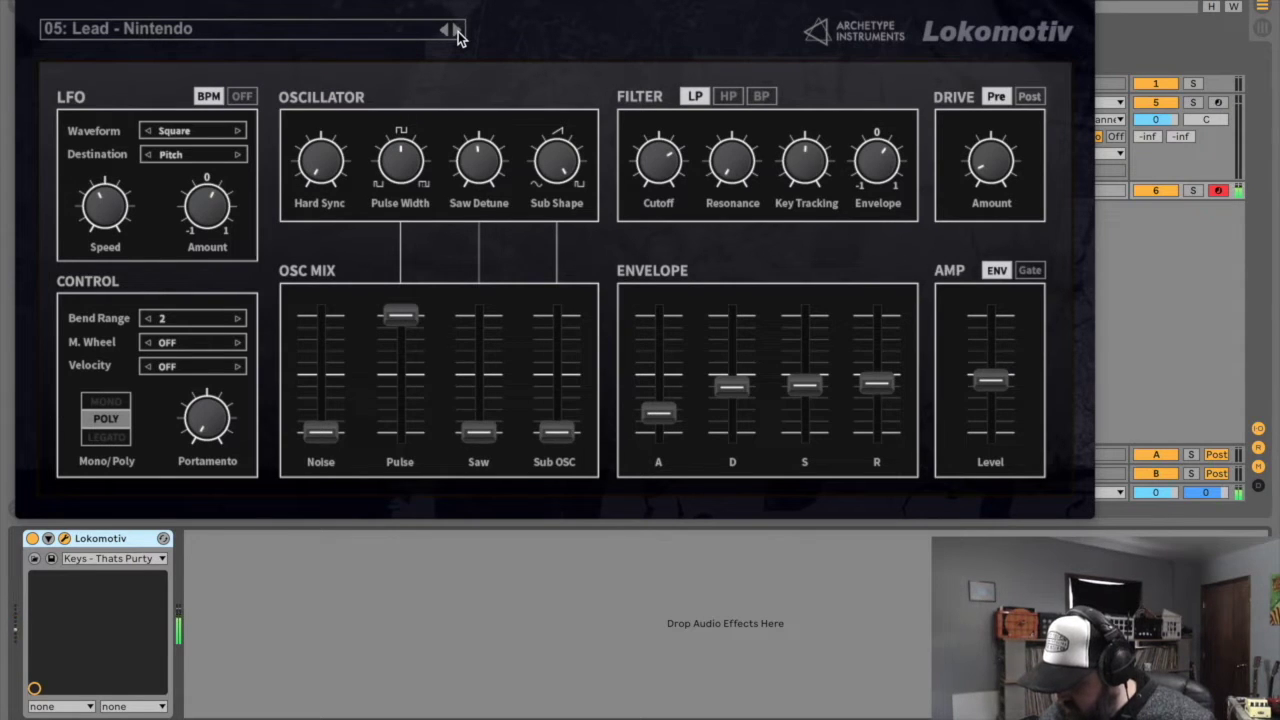
{"action": "left_click", "coordinate": [457, 32]}
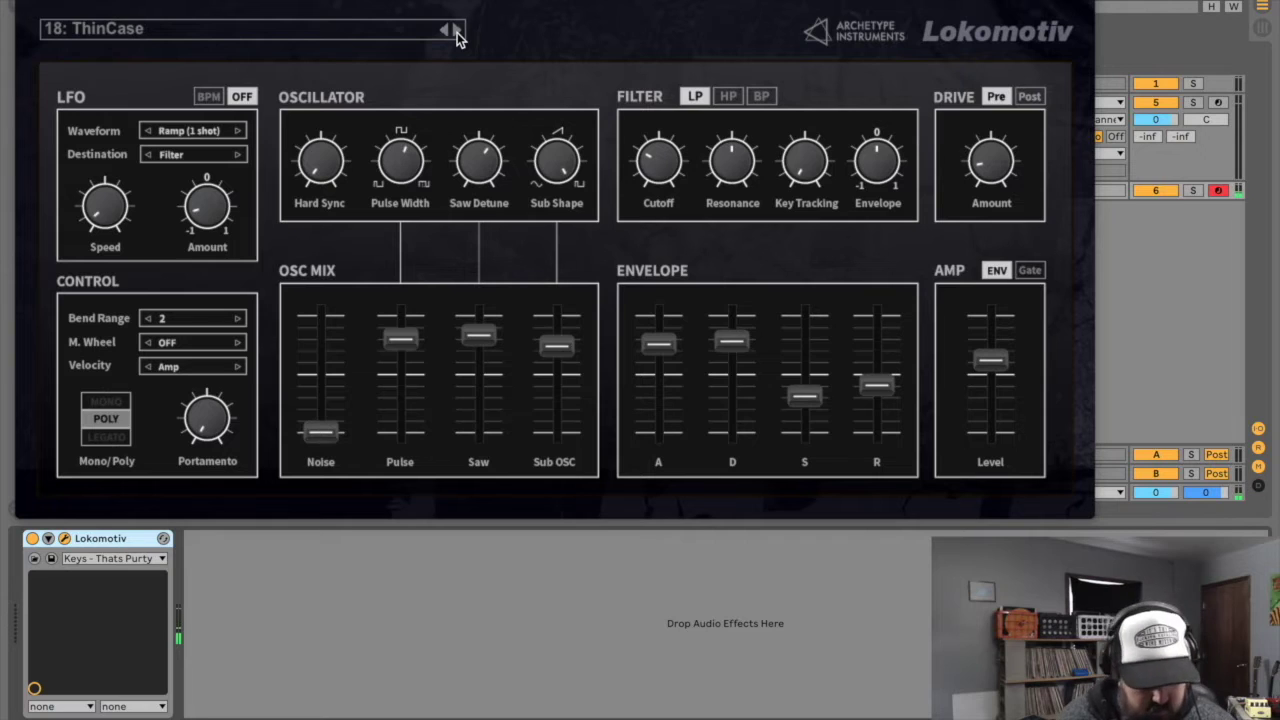
{"action": "left_click", "coordinate": [457, 32]}
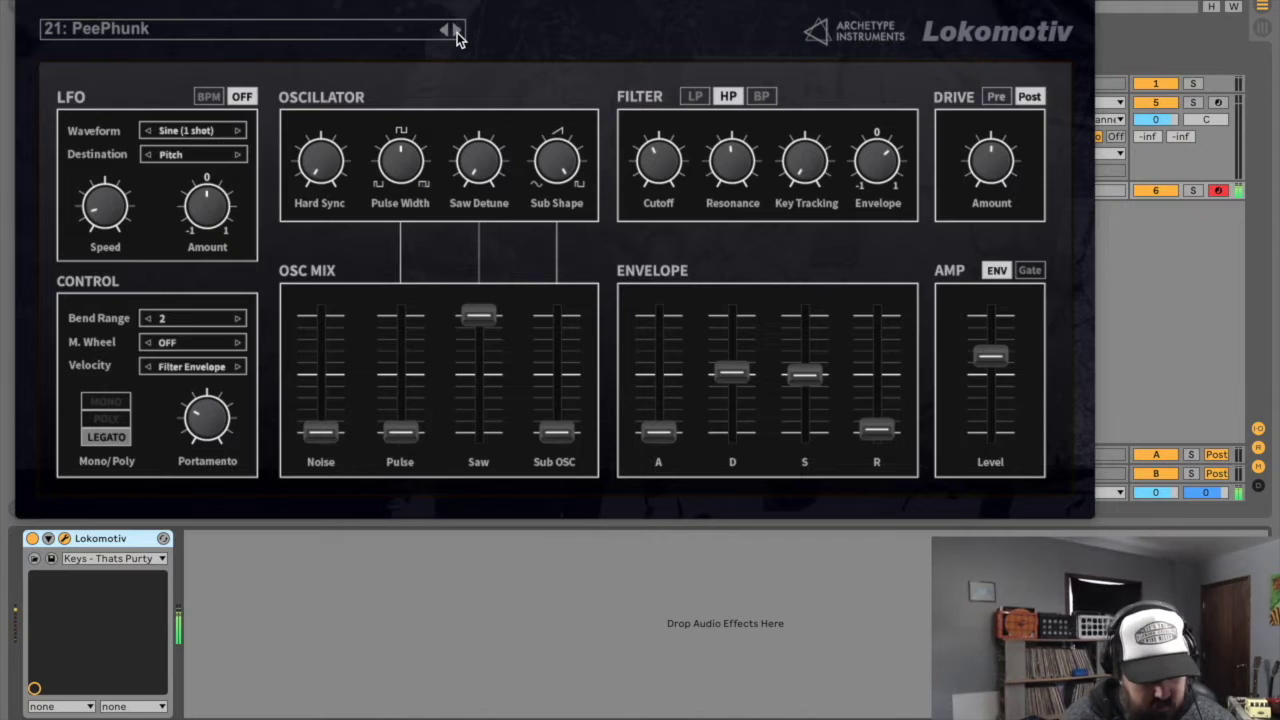
{"action": "left_click", "coordinate": [457, 32]}
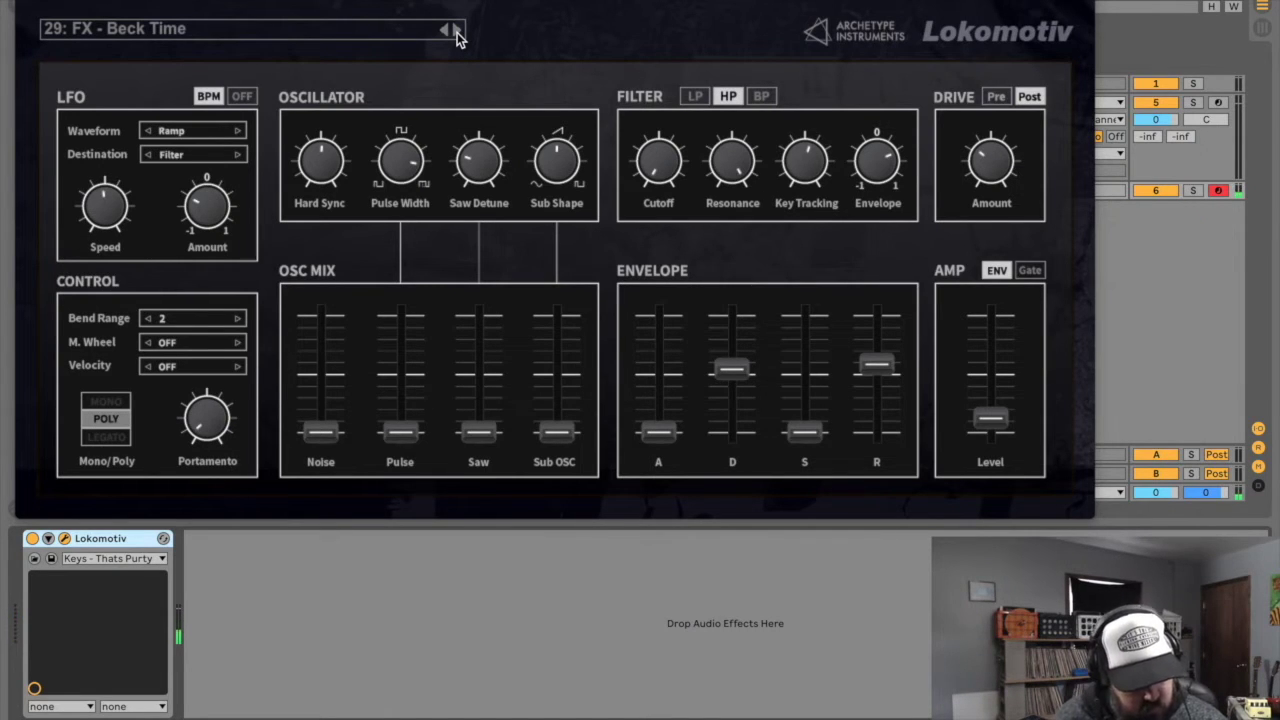
{"action": "left_click", "coordinate": [457, 32]}
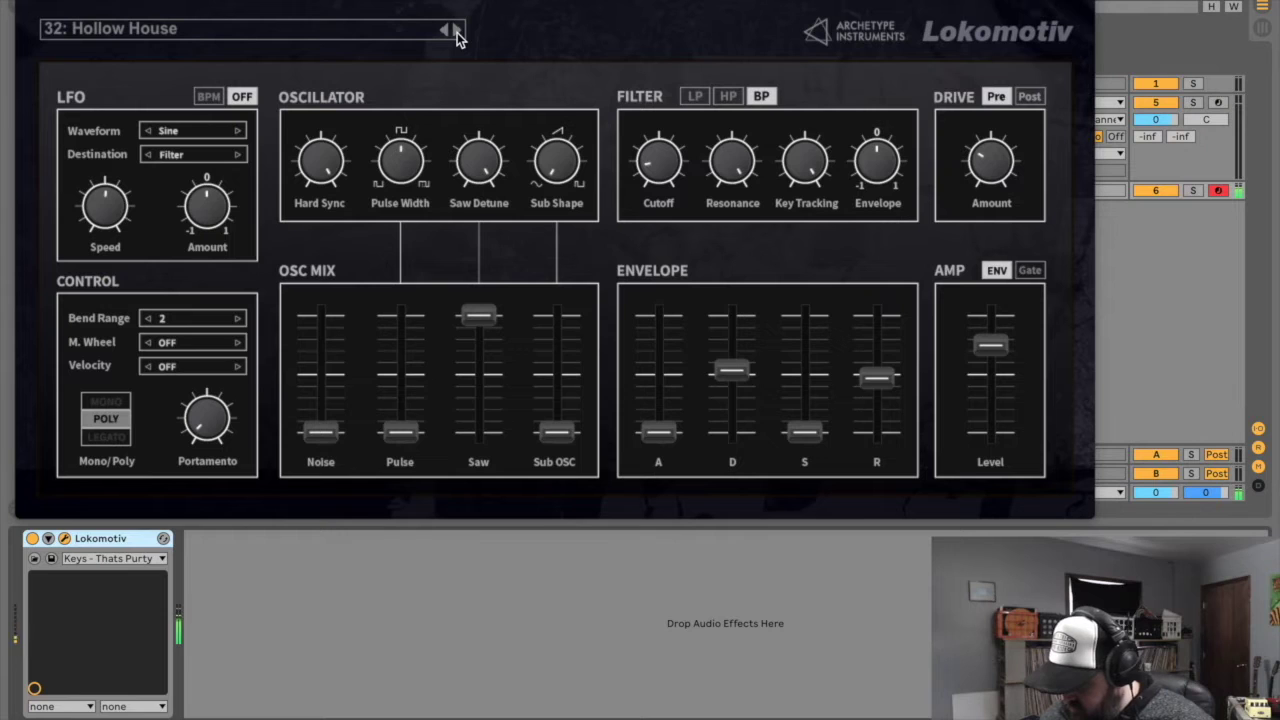
{"action": "left_click", "coordinate": [456, 32]}
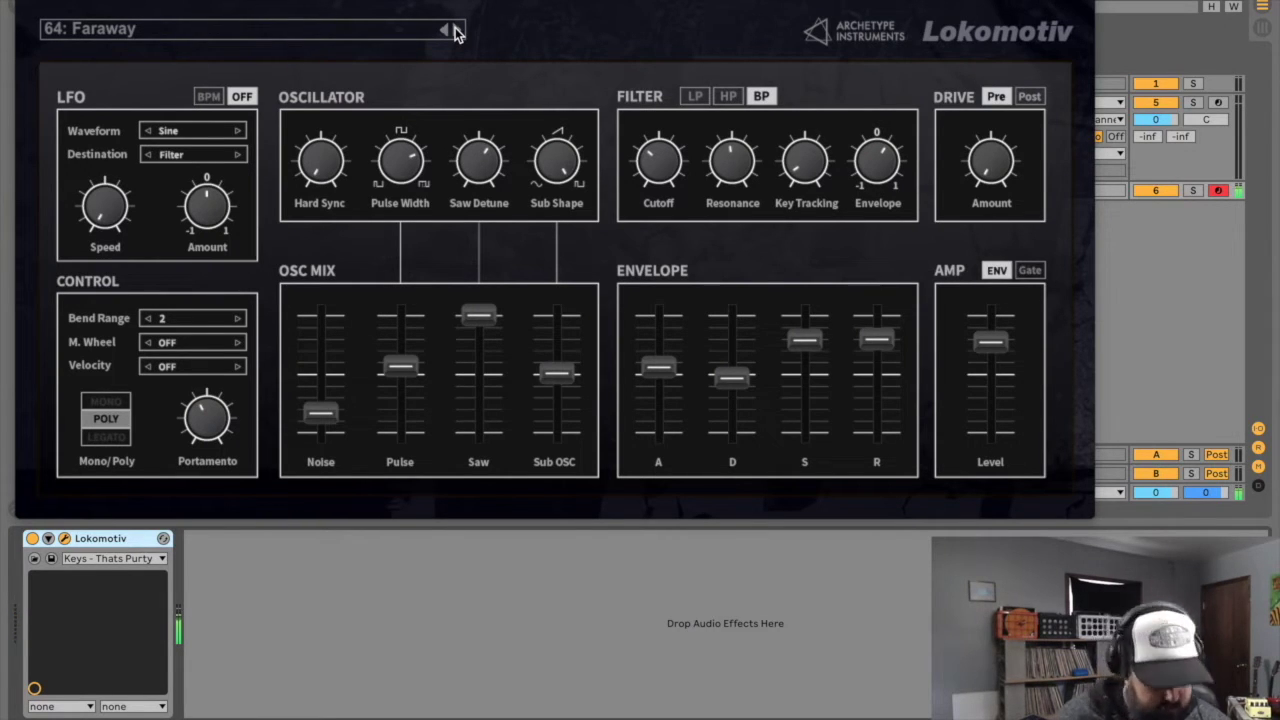
{"action": "left_click", "coordinate": [456, 32]}
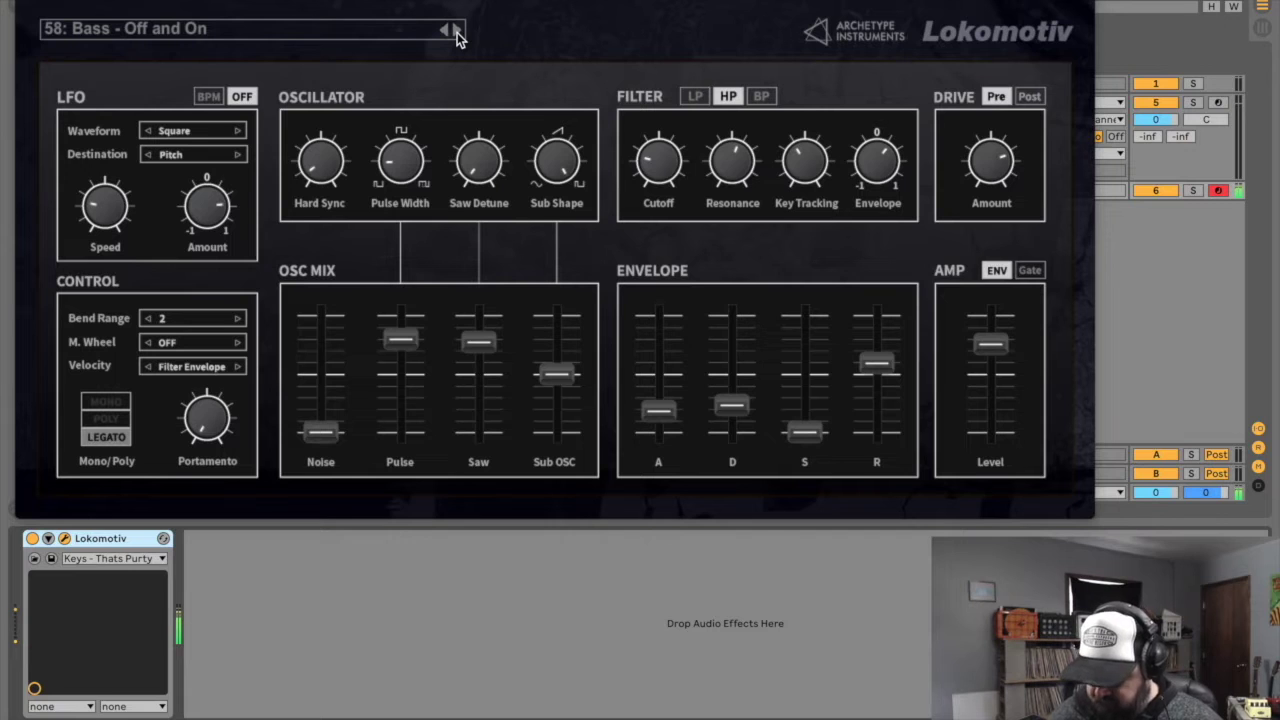
{"action": "left_click", "coordinate": [457, 32]}
{"action": "mouse_move", "coordinate": [190, 3]}
{"action": "left_mouse_down"}
{"action": "mouse_move", "coordinate": [203, 0]}
{"action": "mouse_move", "coordinate": [187, 0]}
{"action": "left_mouse_up"}
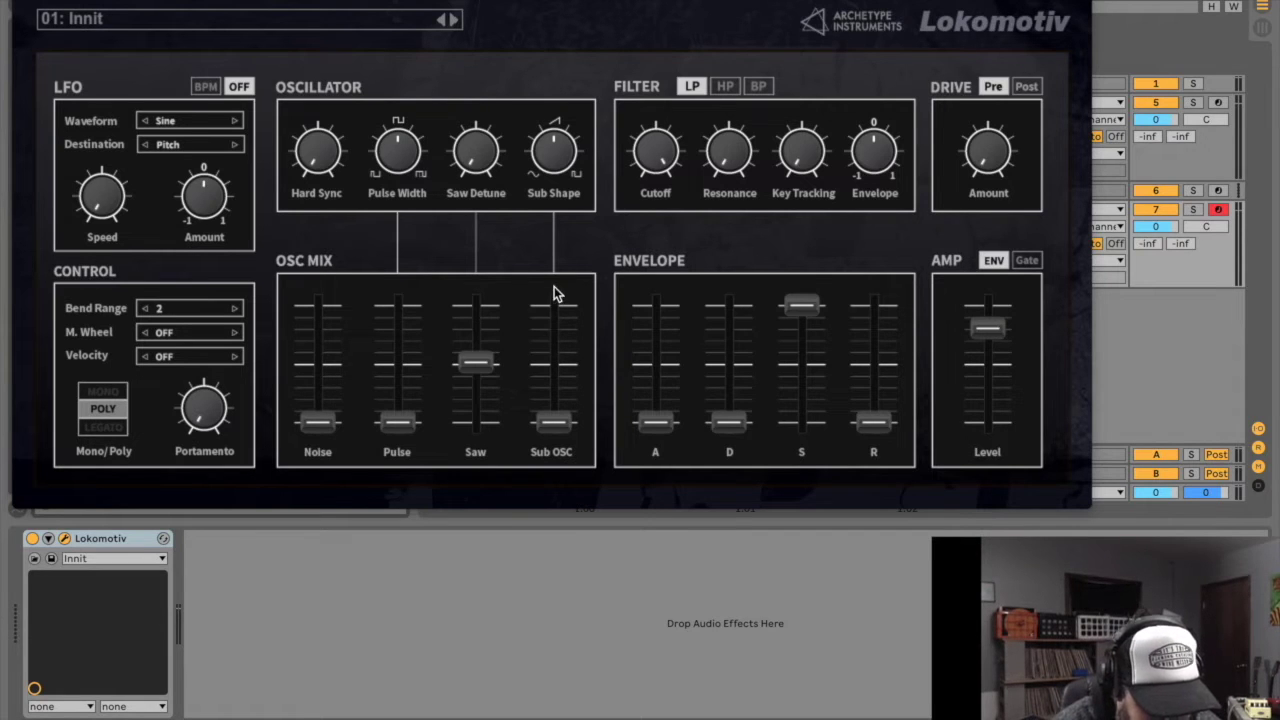
In the Innit patch, drop Saw to zero, raise Sub OSC to about four fifths, and sweep the Sub Shape
{"action": "left_click_drag", "start_coordinate": [474, 362], "coordinate": [558, 331]}
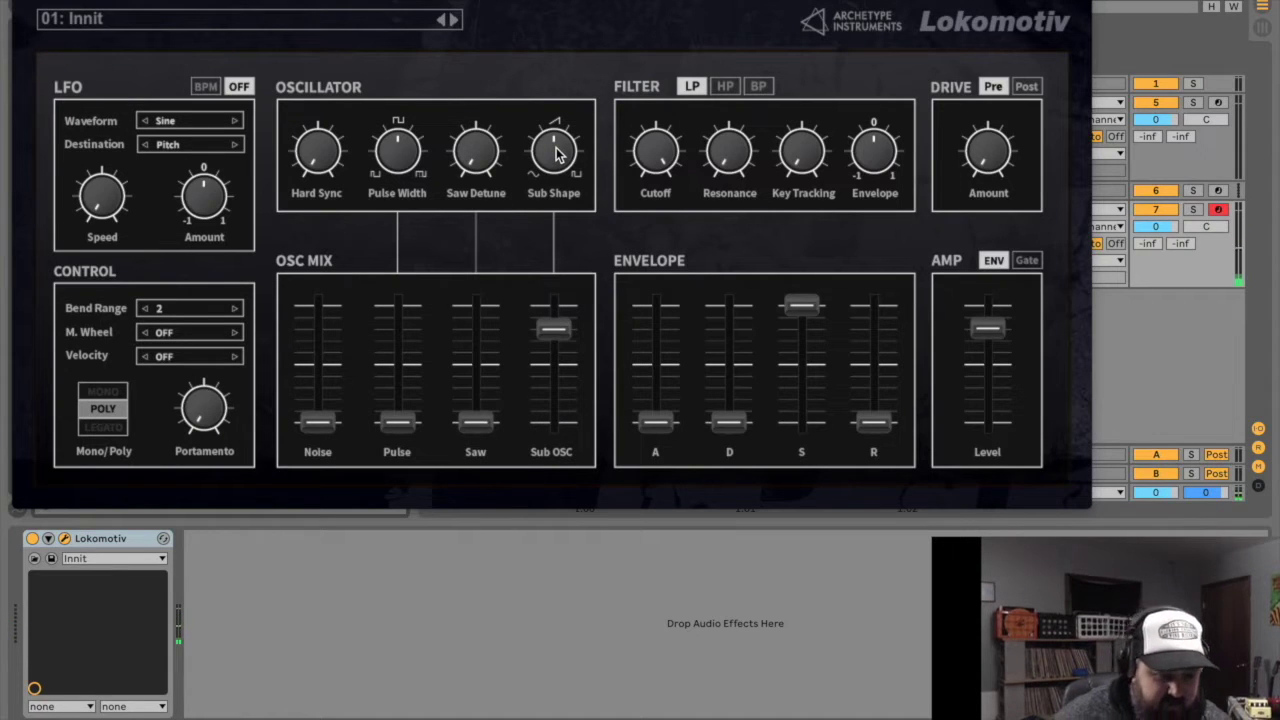
{"action": "mouse_move", "coordinate": [555, 150]}
{"action": "left_mouse_down"}
{"action": "mouse_move", "coordinate": [561, 270]}
{"action": "mouse_move", "coordinate": [562, 29]}
{"action": "mouse_move", "coordinate": [560, 135]}
{"action": "left_mouse_up"}
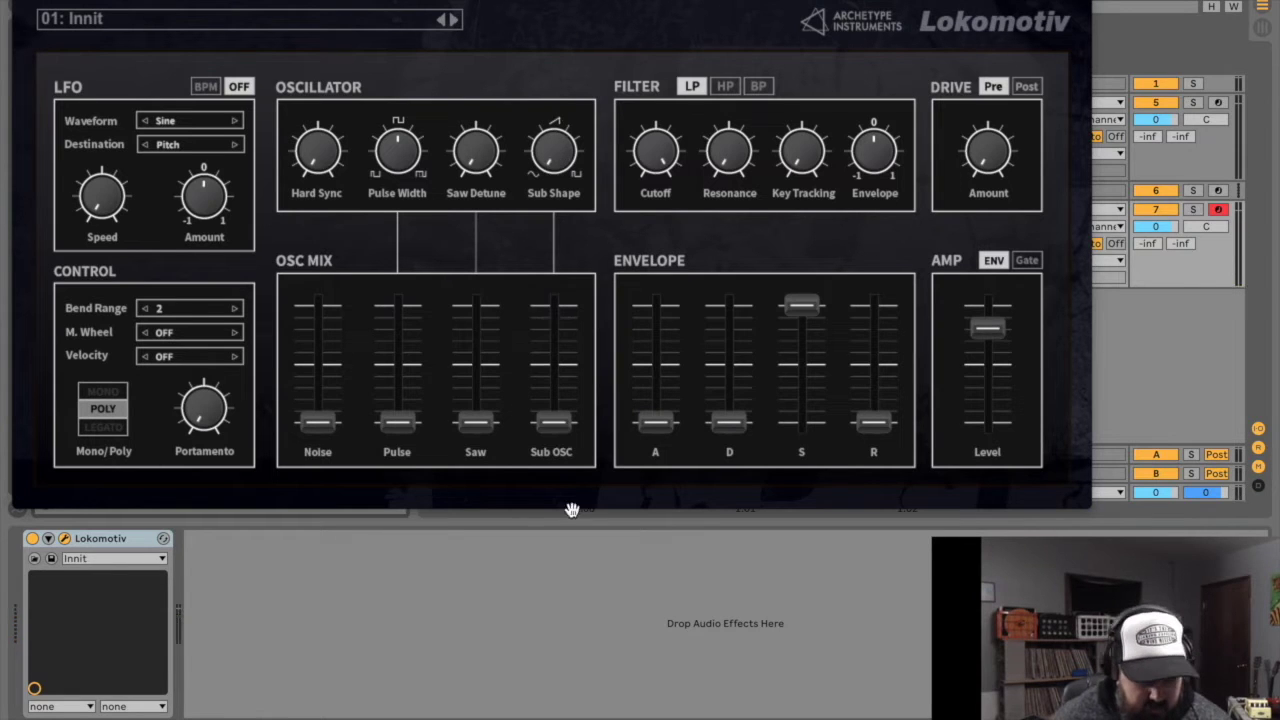
Raise the Saw level to about three quarters, sweep Saw Detune down to about a quarter, and return the Saw level to zero
{"action": "left_click_drag", "start_coordinate": [476, 423], "coordinate": [475, 336]}
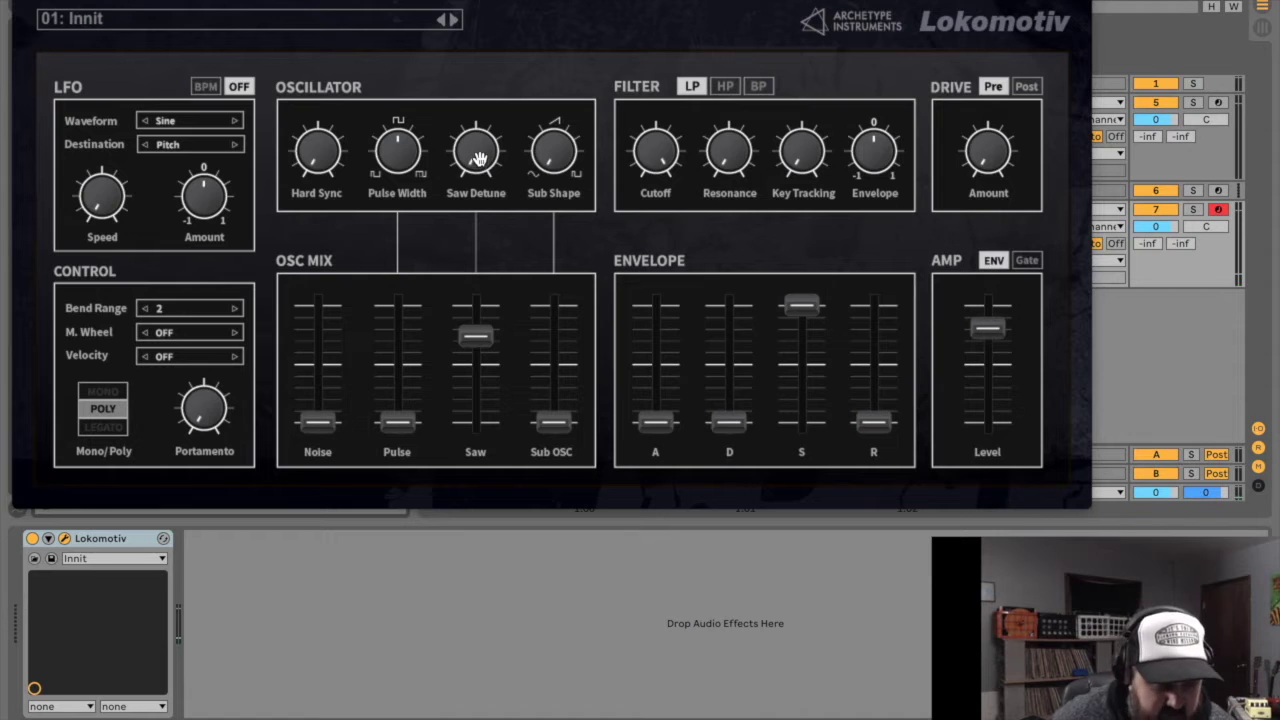
{"action": "left_click_drag", "start_coordinate": [477, 158], "coordinate": [486, 55]}
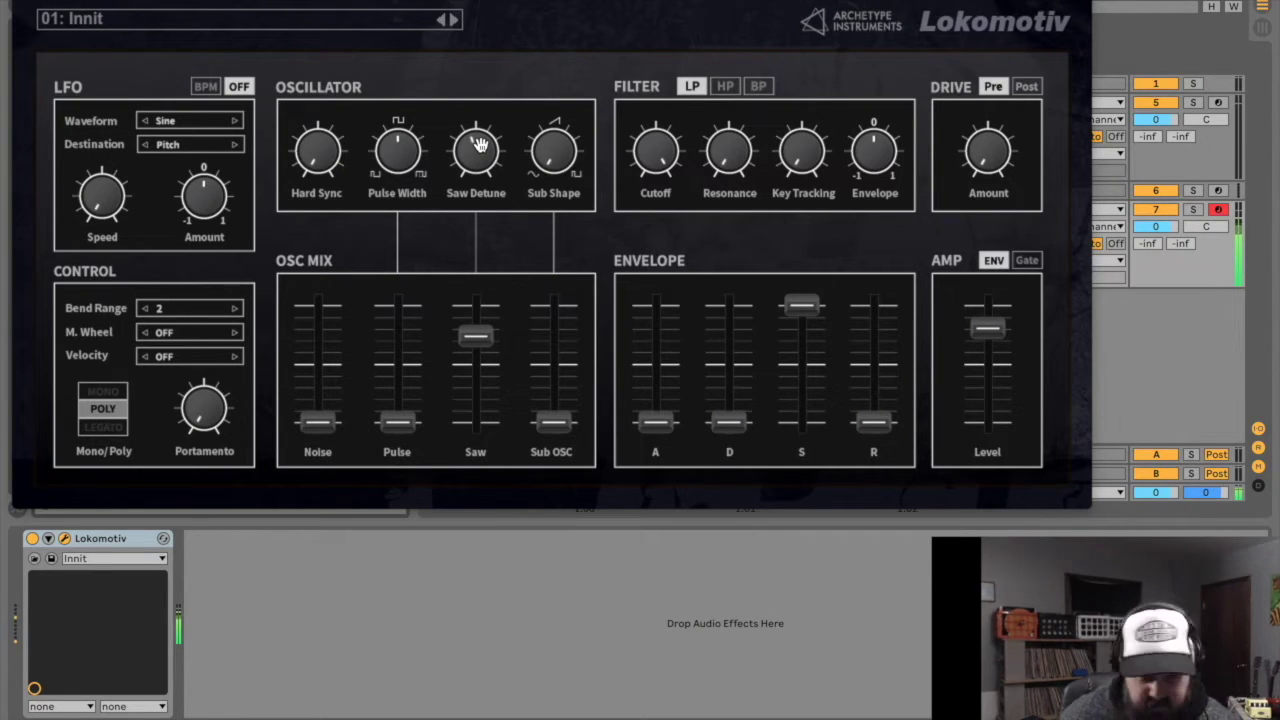
{"action": "left_click_drag", "start_coordinate": [480, 145], "coordinate": [468, 54]}
{"action": "left_click_drag", "start_coordinate": [475, 336], "coordinate": [475, 422]}
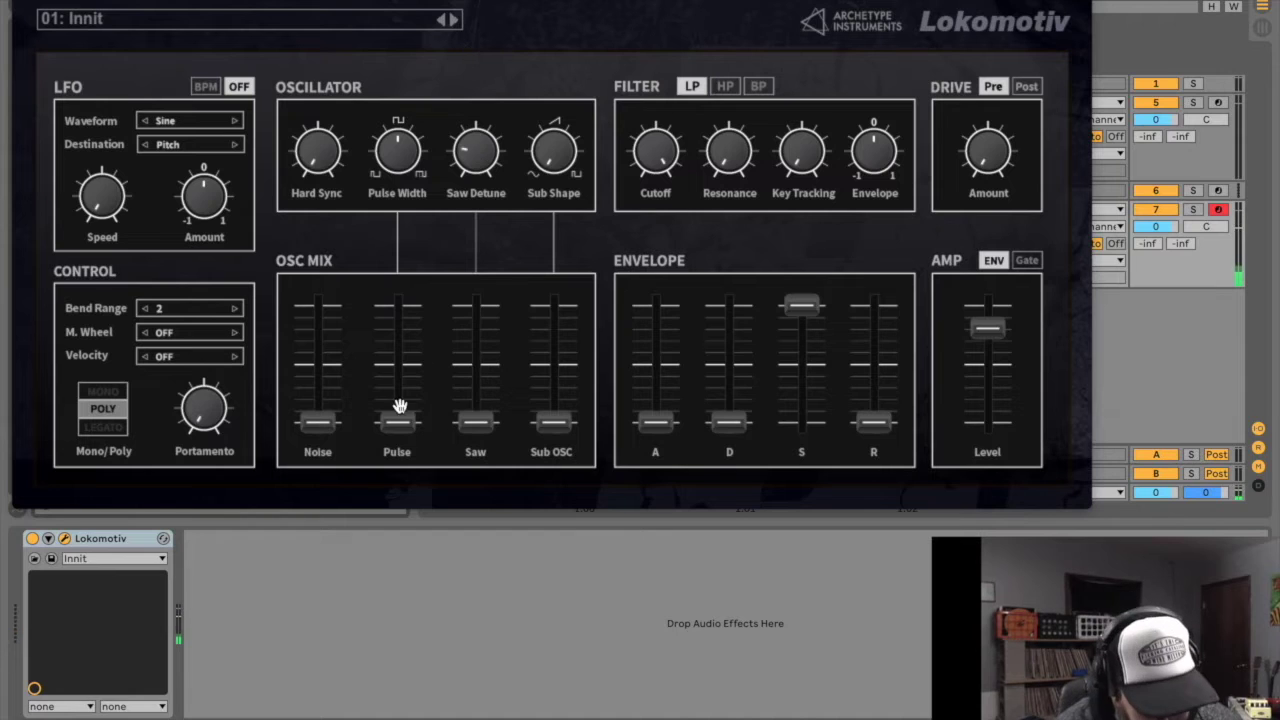
Raise the Pulse level to about four fifths, sweep Pulse Width to slightly above centre, and return the Pulse level to zero
{"action": "left_click_drag", "start_coordinate": [395, 422], "coordinate": [395, 325]}
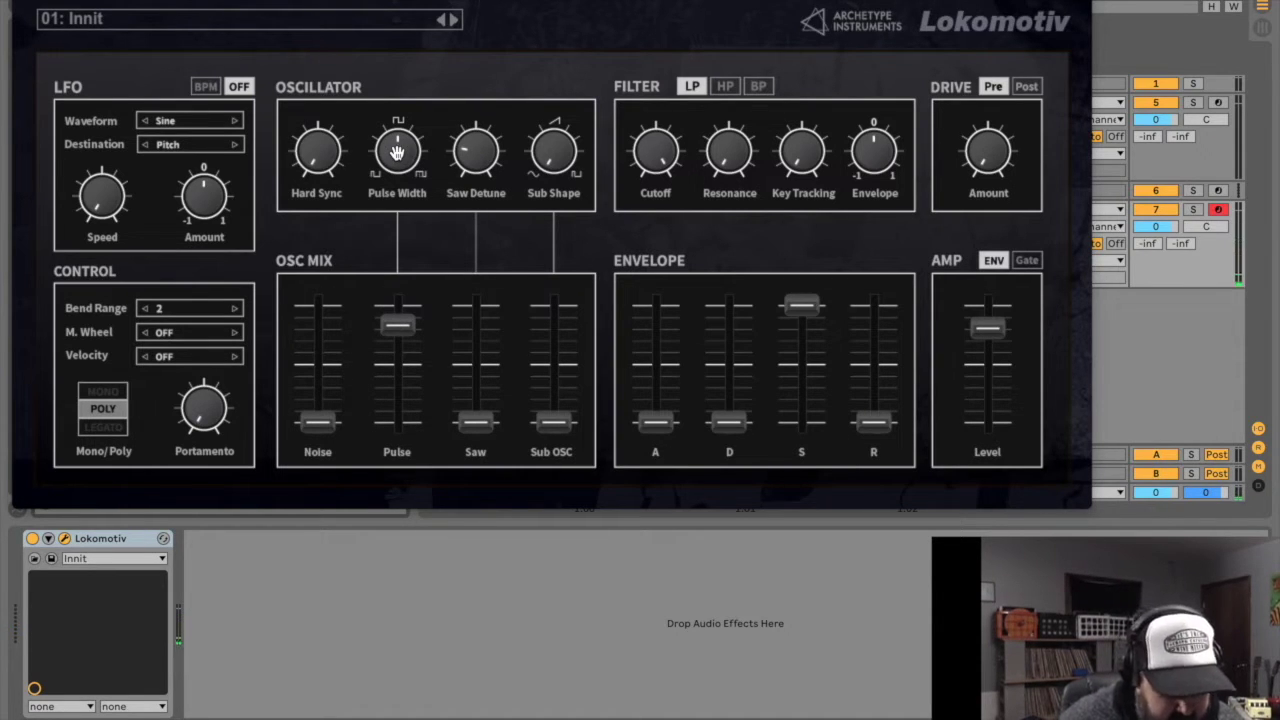
{"action": "left_click_drag", "start_coordinate": [397, 152], "coordinate": [392, 87]}
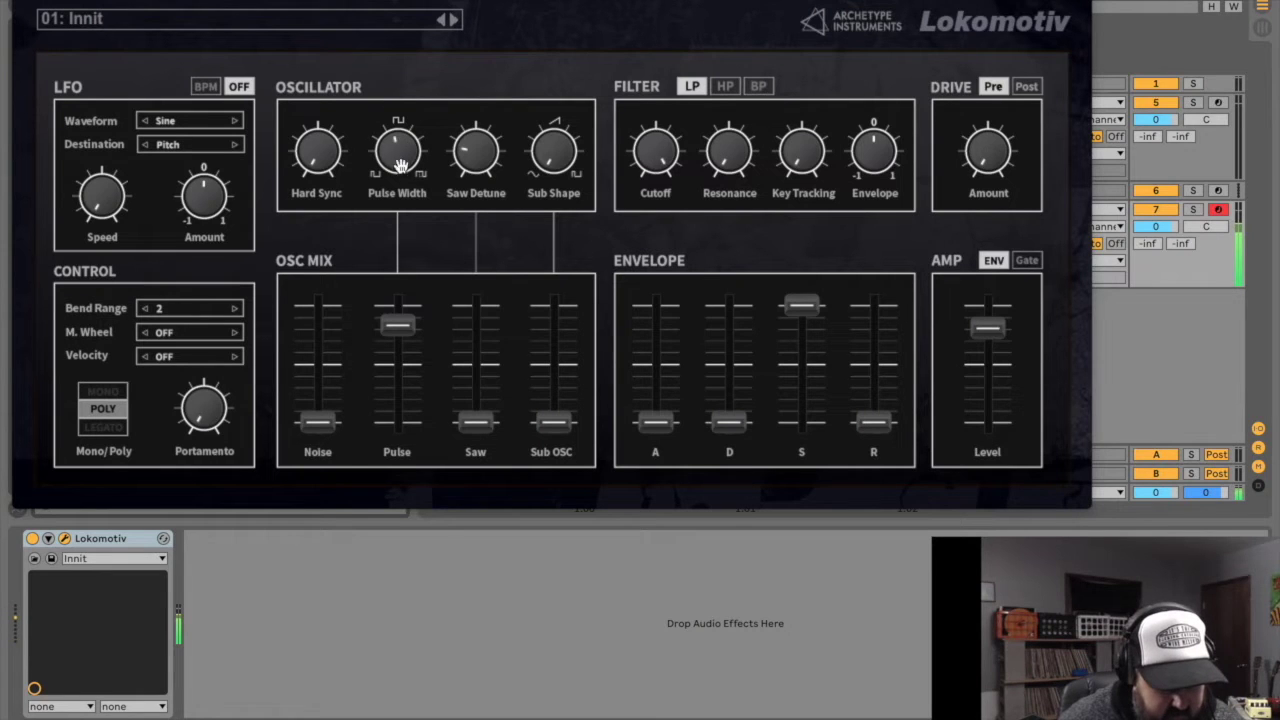
{"action": "left_click_drag", "start_coordinate": [403, 177], "coordinate": [401, 92]}
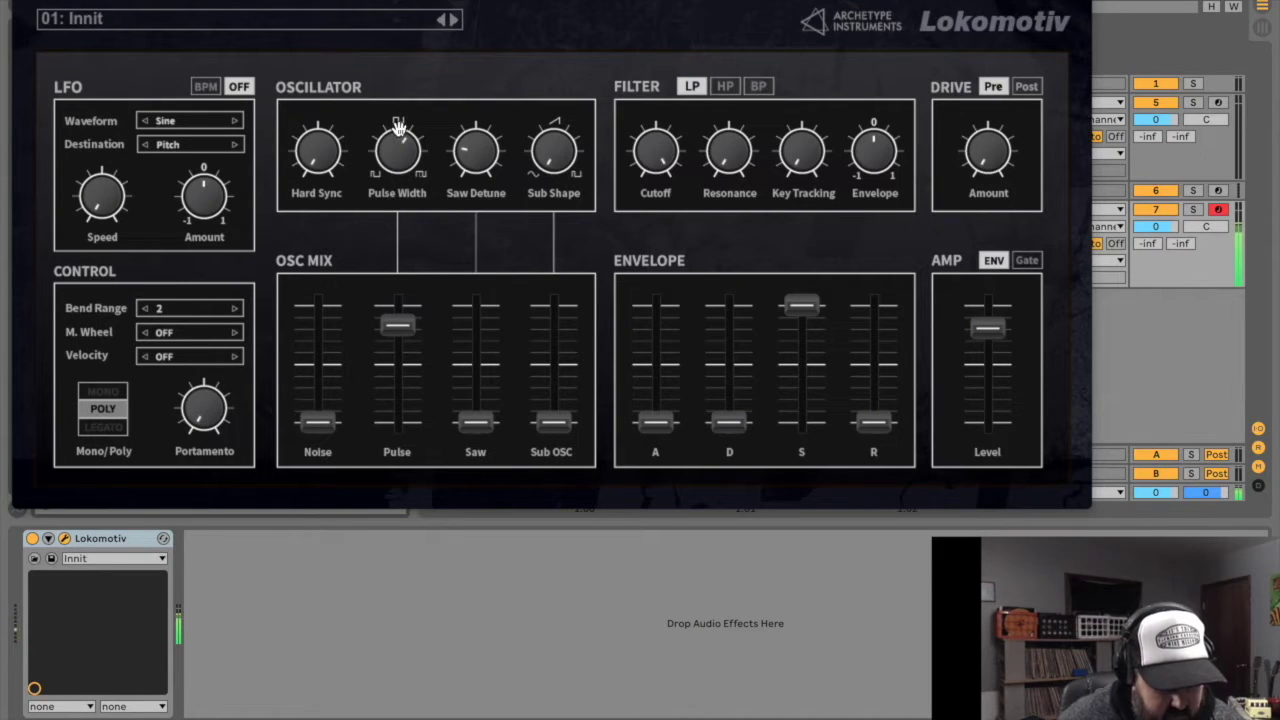
{"action": "left_click_drag", "start_coordinate": [394, 328], "coordinate": [409, 471]}
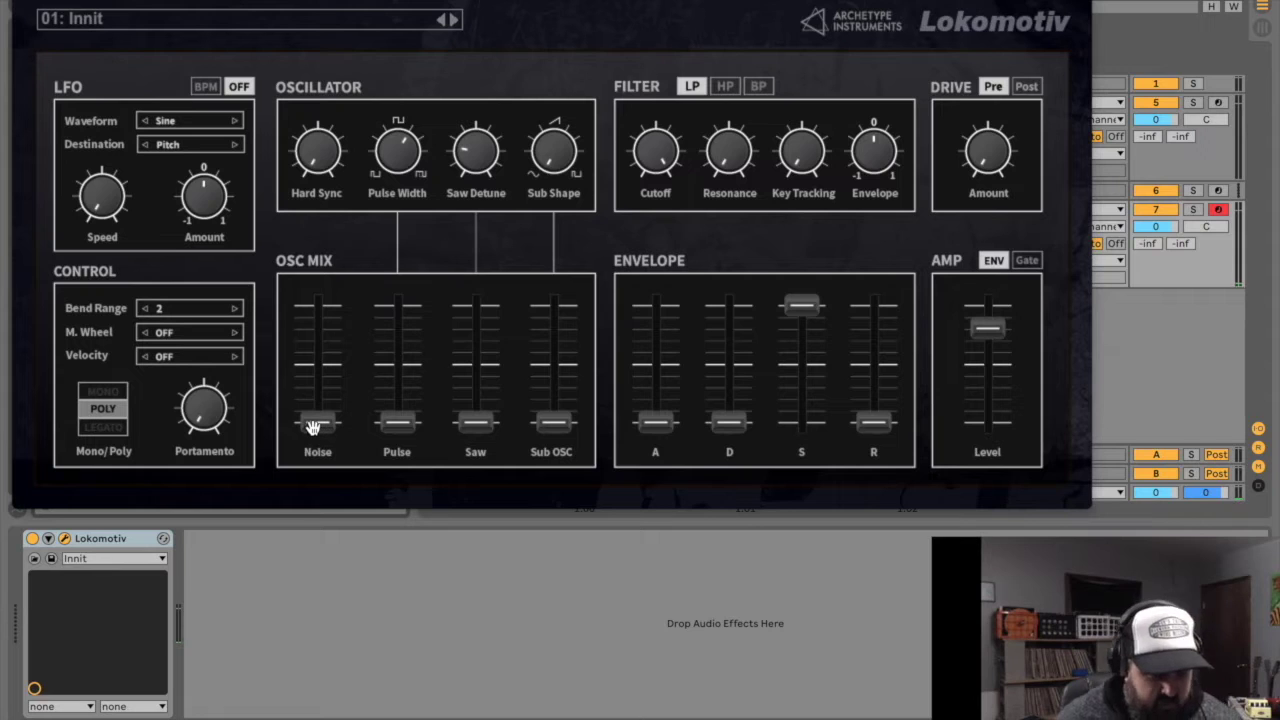
Try out the Noise and Pulse levels and raise the Saw level to about two thirds in the oscillator mix
{"action": "mouse_move", "coordinate": [312, 427]}
{"action": "left_mouse_down"}
{"action": "mouse_move", "coordinate": [314, 354]}
{"action": "mouse_move", "coordinate": [314, 425]}
{"action": "left_mouse_up"}
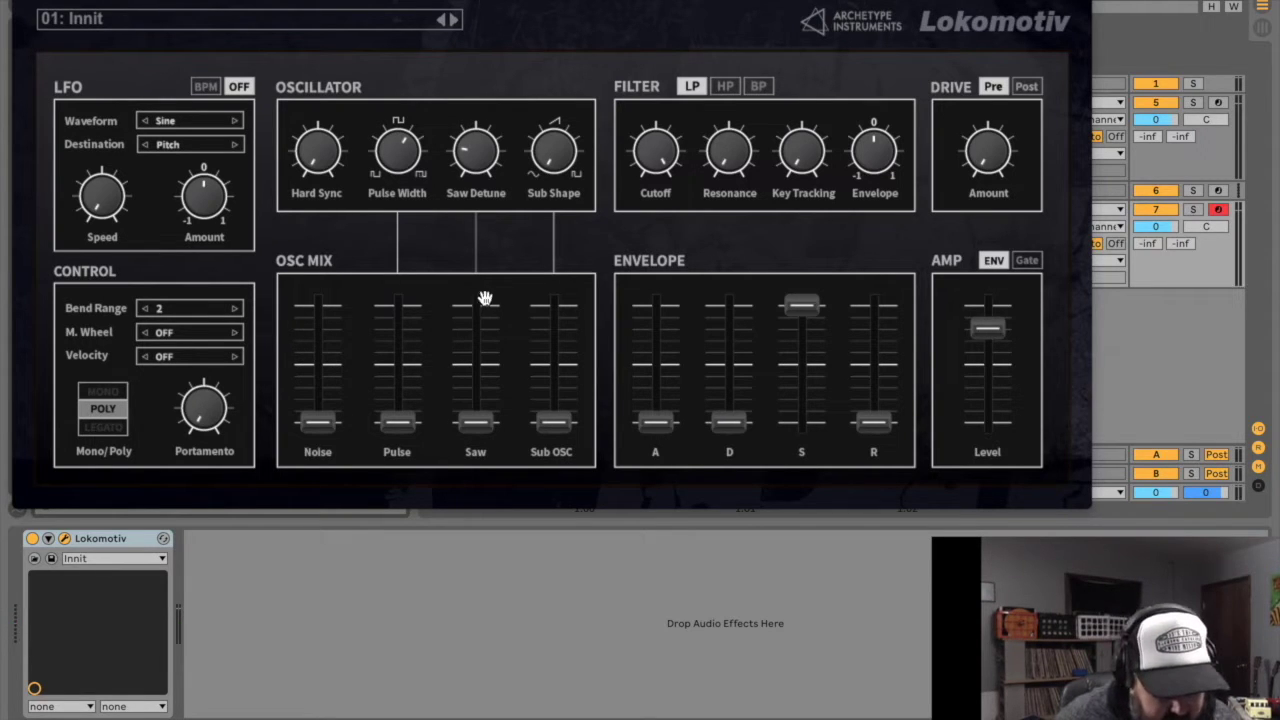
{"action": "left_click_drag", "start_coordinate": [397, 423], "coordinate": [398, 360]}
{"action": "left_click_drag", "start_coordinate": [477, 422], "coordinate": [475, 353]}
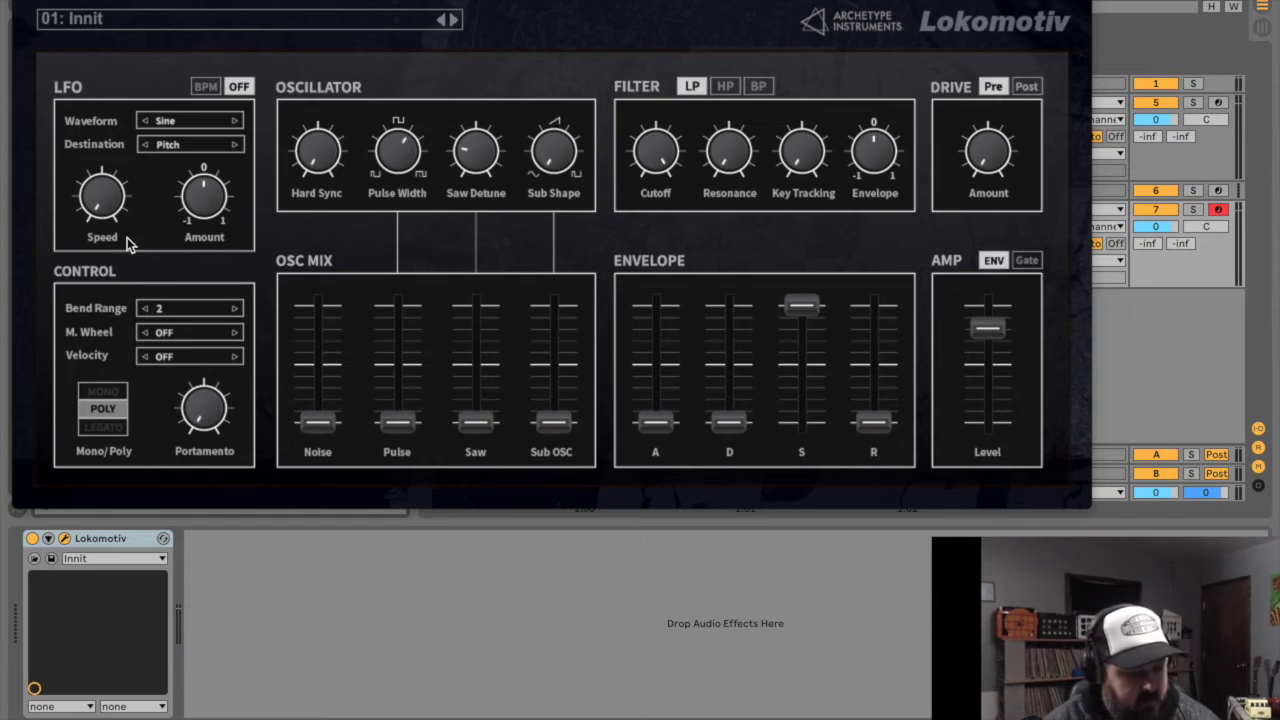
Set the Bend Range to 3, and try Hard Sync and LFO as mod wheel targets before setting the wheel to OFF
{"action": "left_click", "coordinate": [151, 309]}
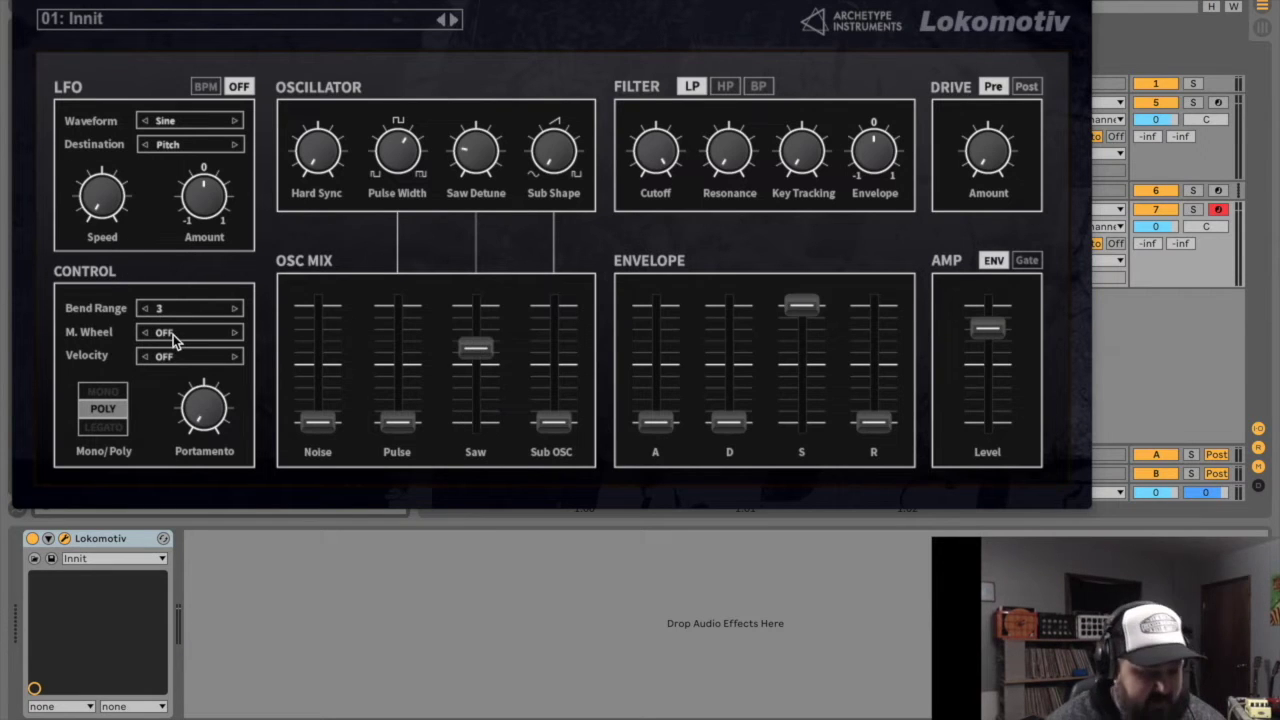
{"action": "left_click", "coordinate": [178, 335]}
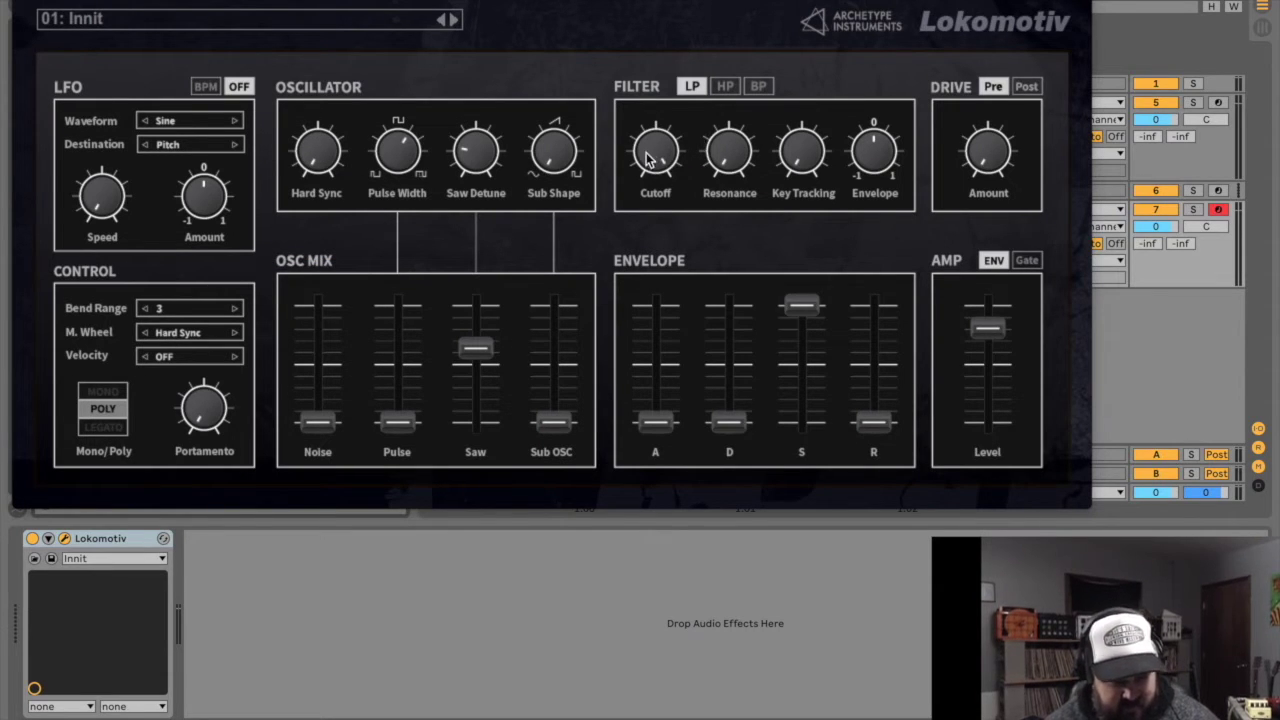
{"action": "left_click", "coordinate": [174, 334]}
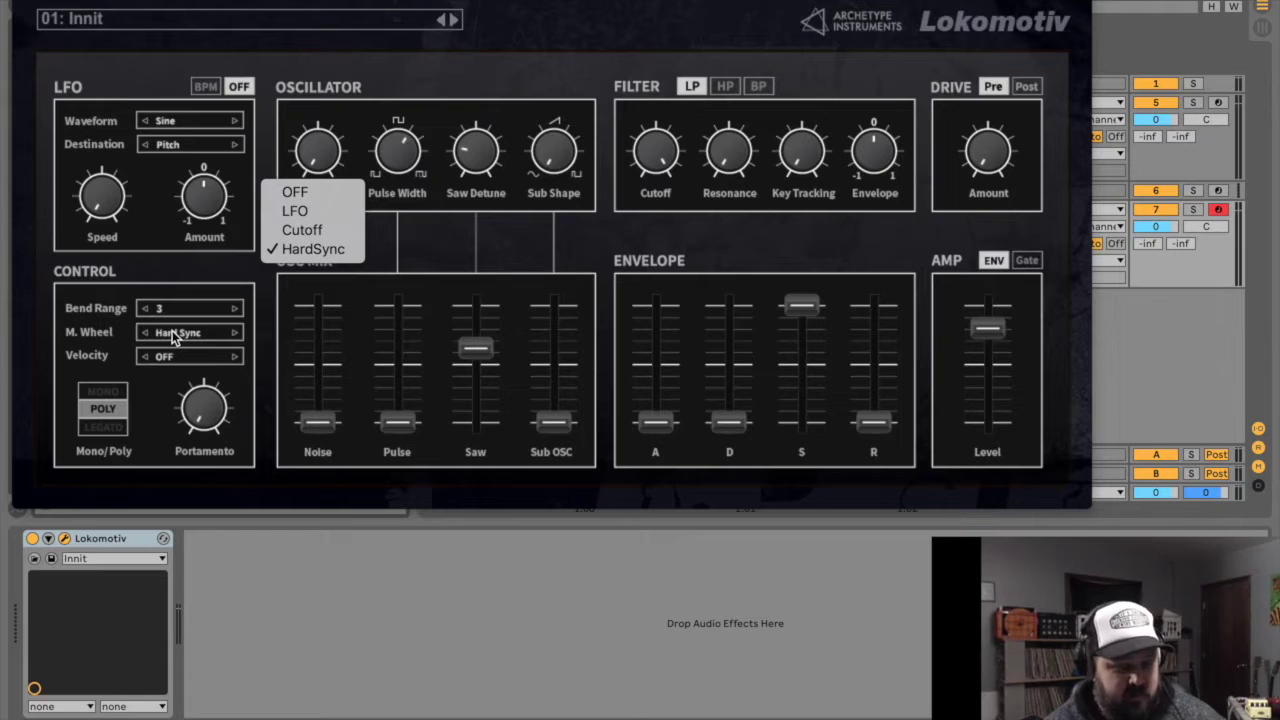
{"action": "left_click", "coordinate": [293, 193]}
{"action": "left_click", "coordinate": [162, 336]}
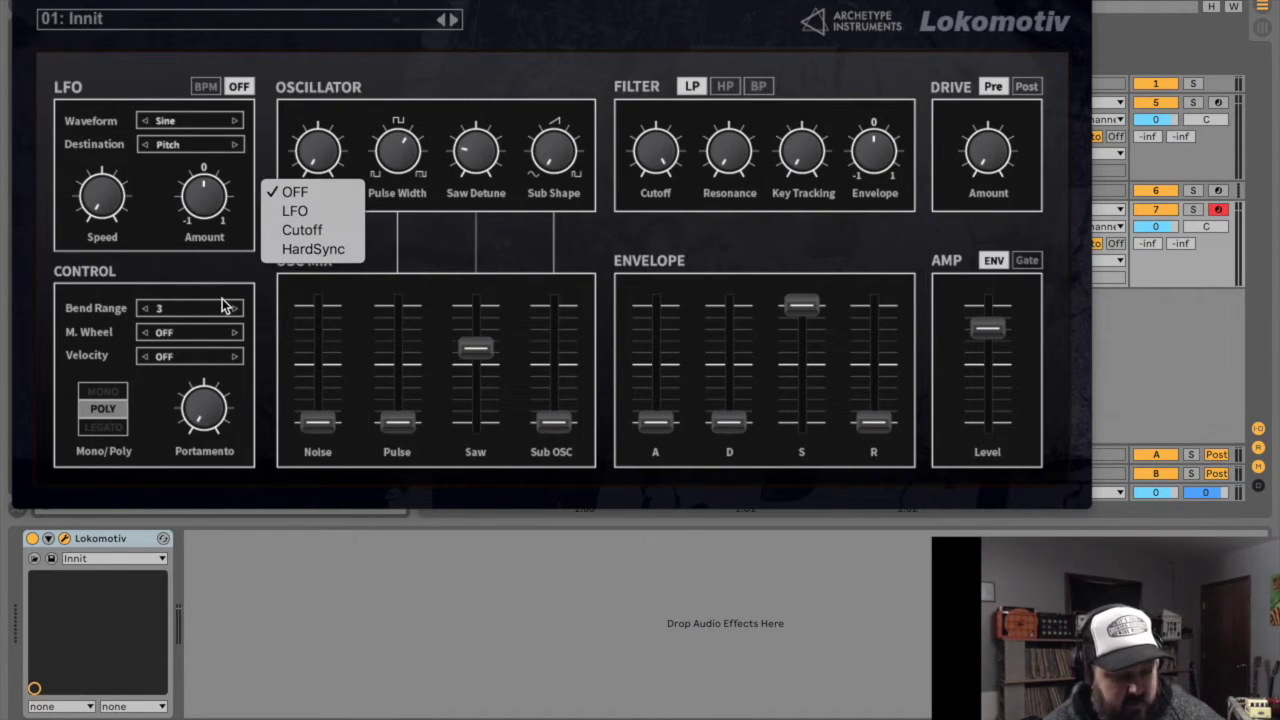
{"action": "left_click", "coordinate": [295, 211]}
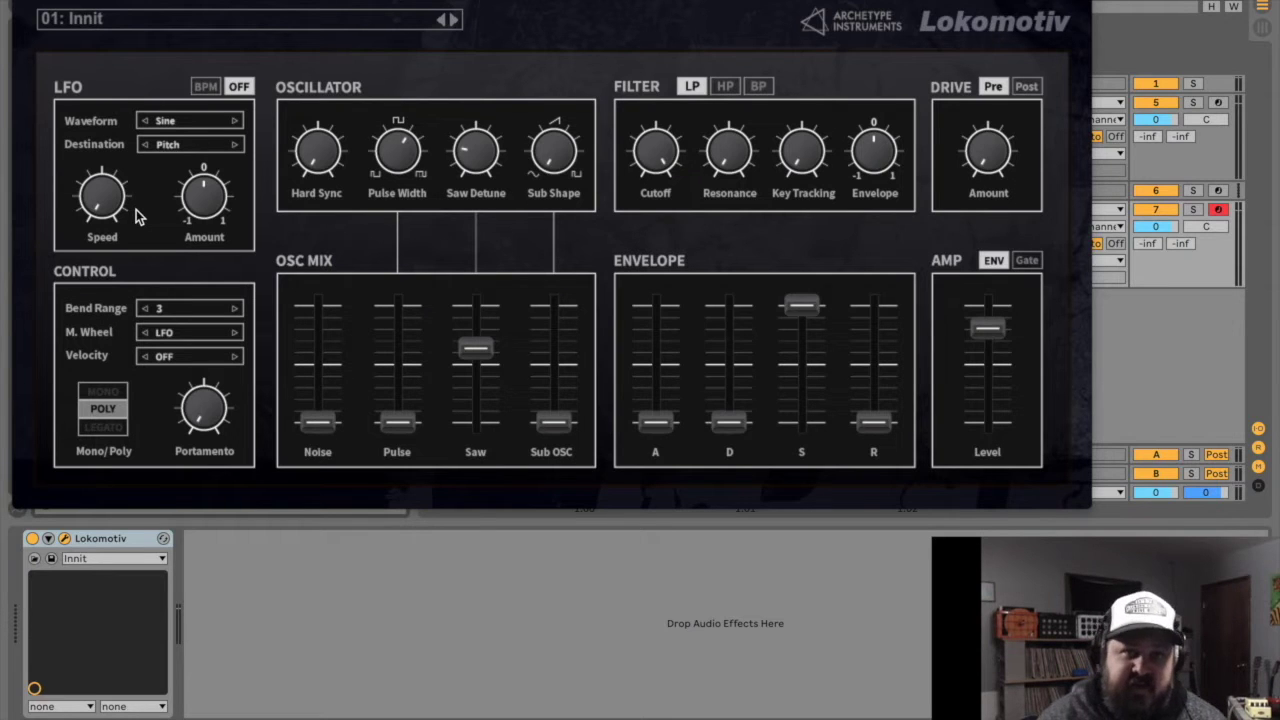
{"action": "left_click", "coordinate": [188, 332]}
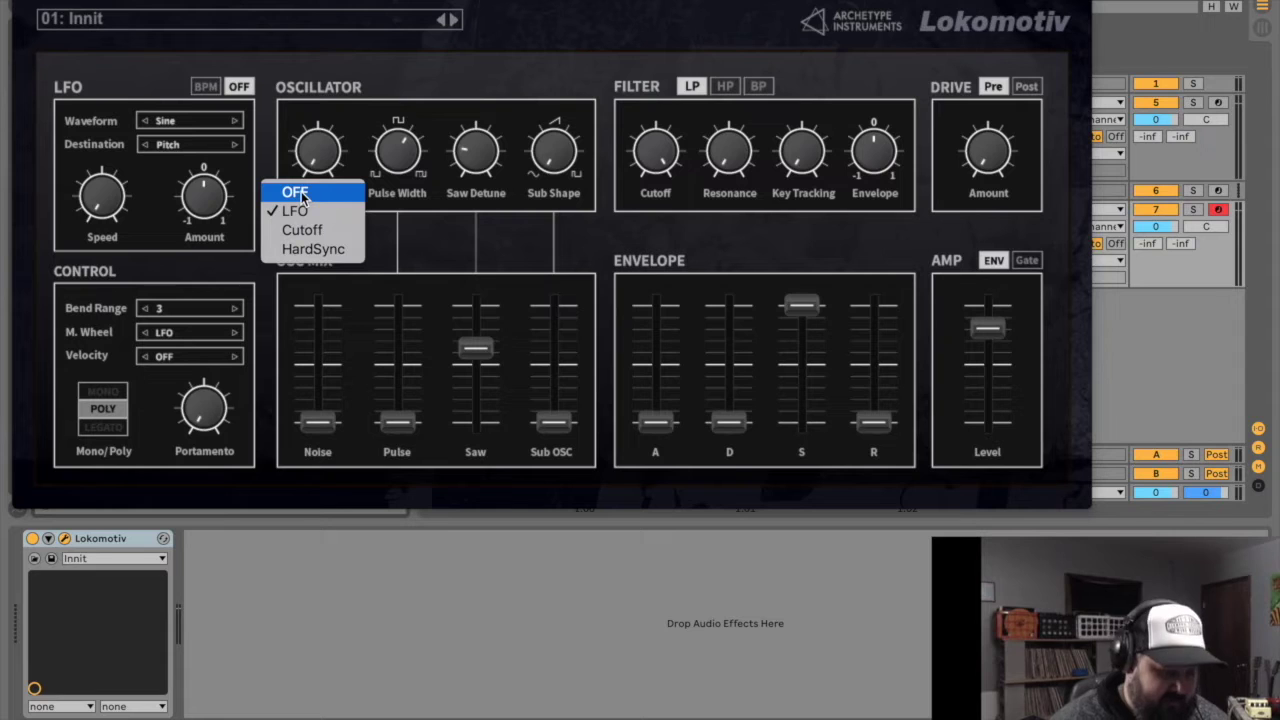
{"action": "left_click", "coordinate": [298, 193]}
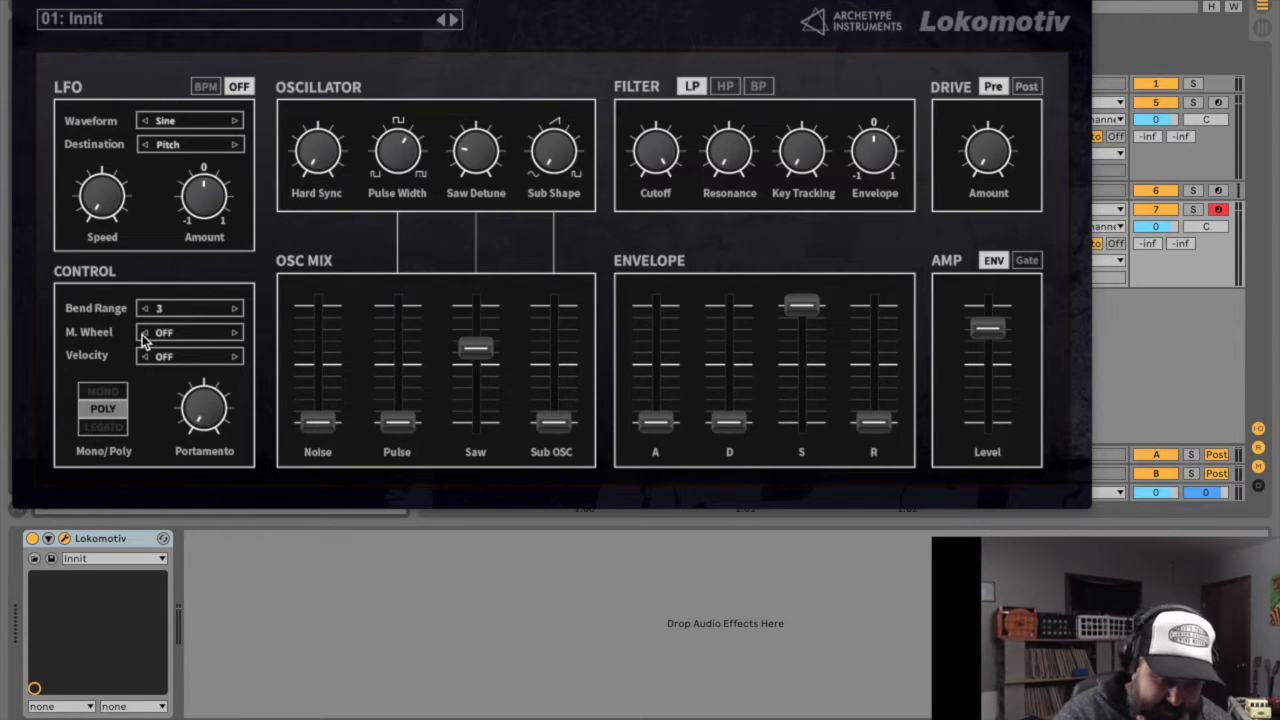
Try the Legato voice mode, switch back to Poly, and turn Portamento up and back down to minimum
{"action": "left_click", "coordinate": [102, 427]}
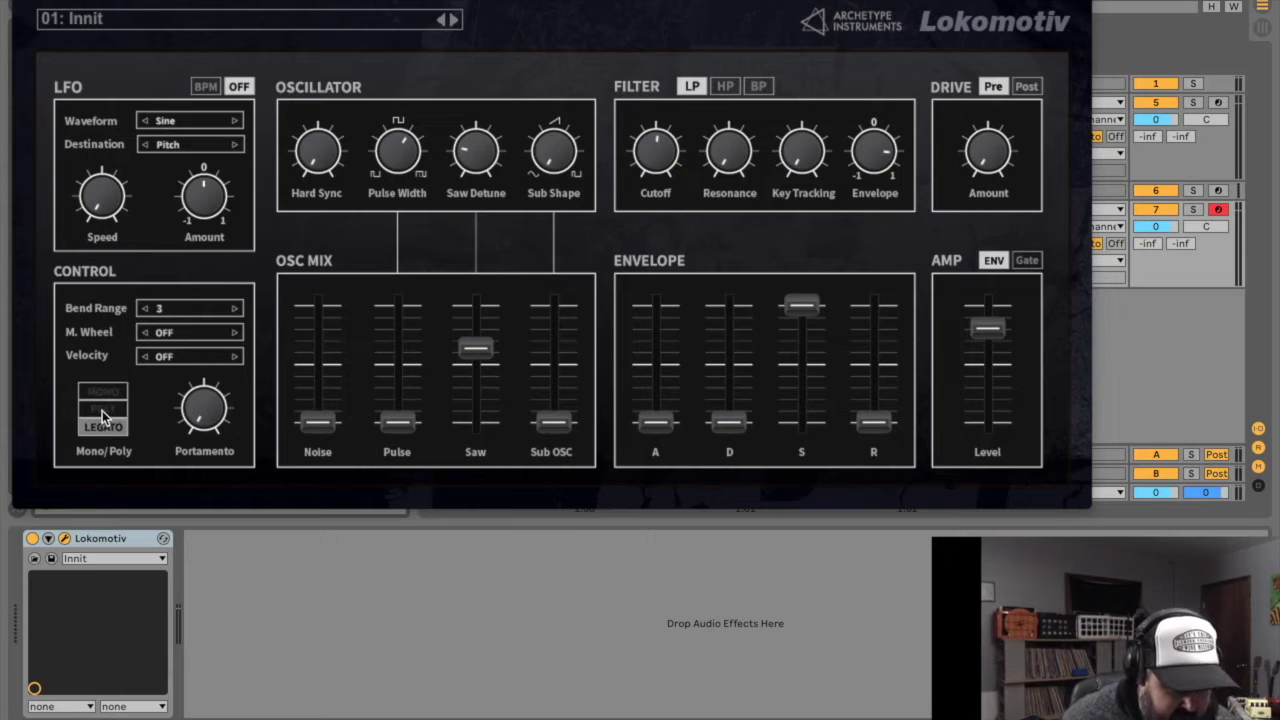
{"action": "left_click", "coordinate": [102, 409]}
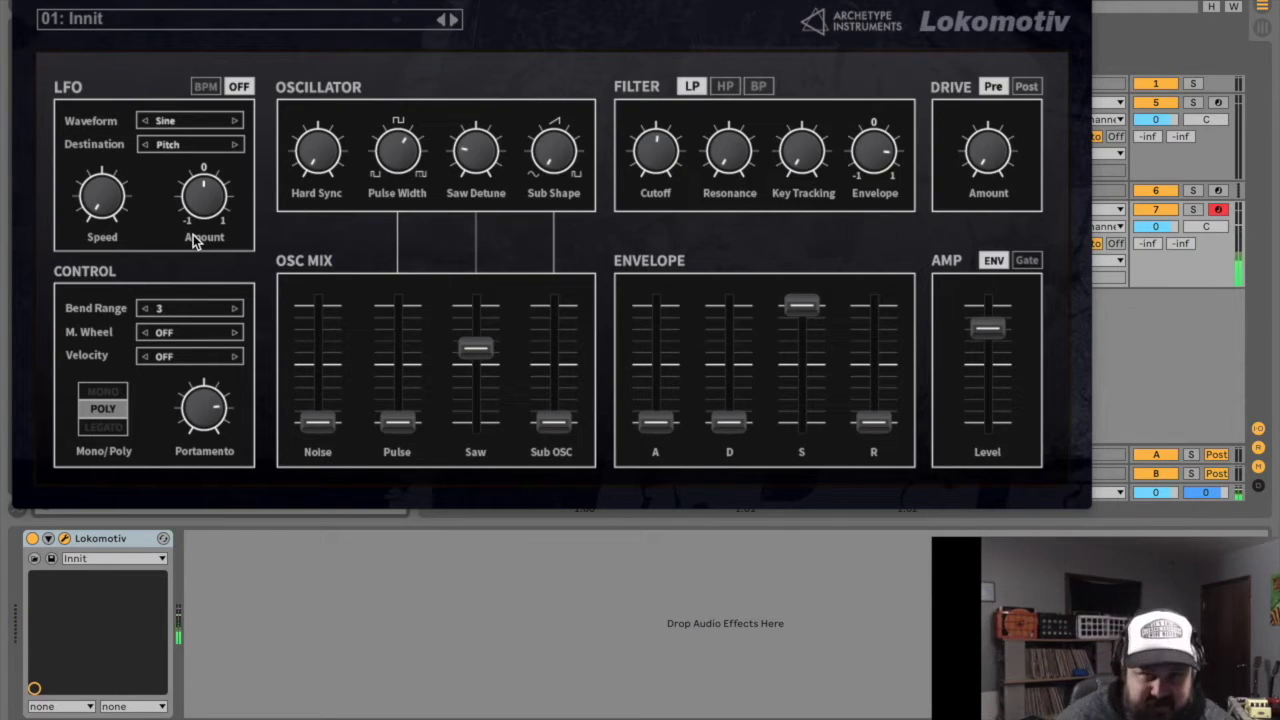
{"action": "left_click_drag", "start_coordinate": [204, 406], "coordinate": [207, 468]}
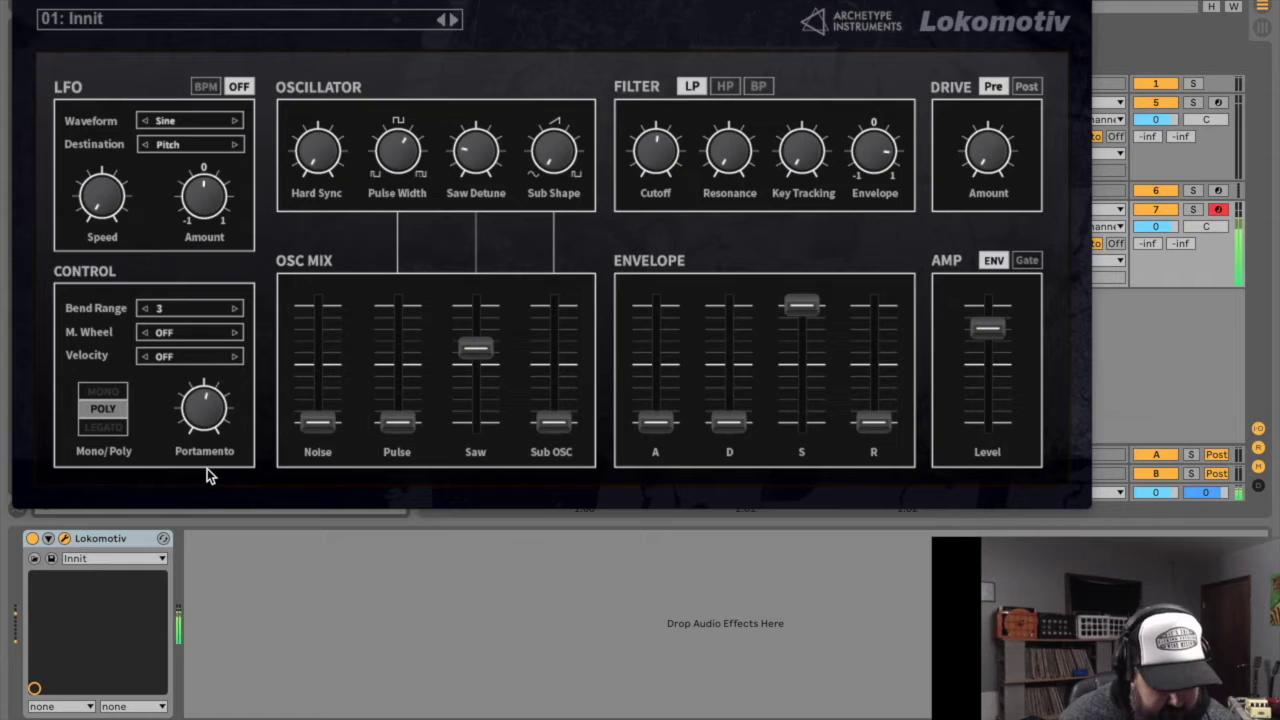
{"action": "left_click_drag", "start_coordinate": [207, 468], "coordinate": [207, 520]}
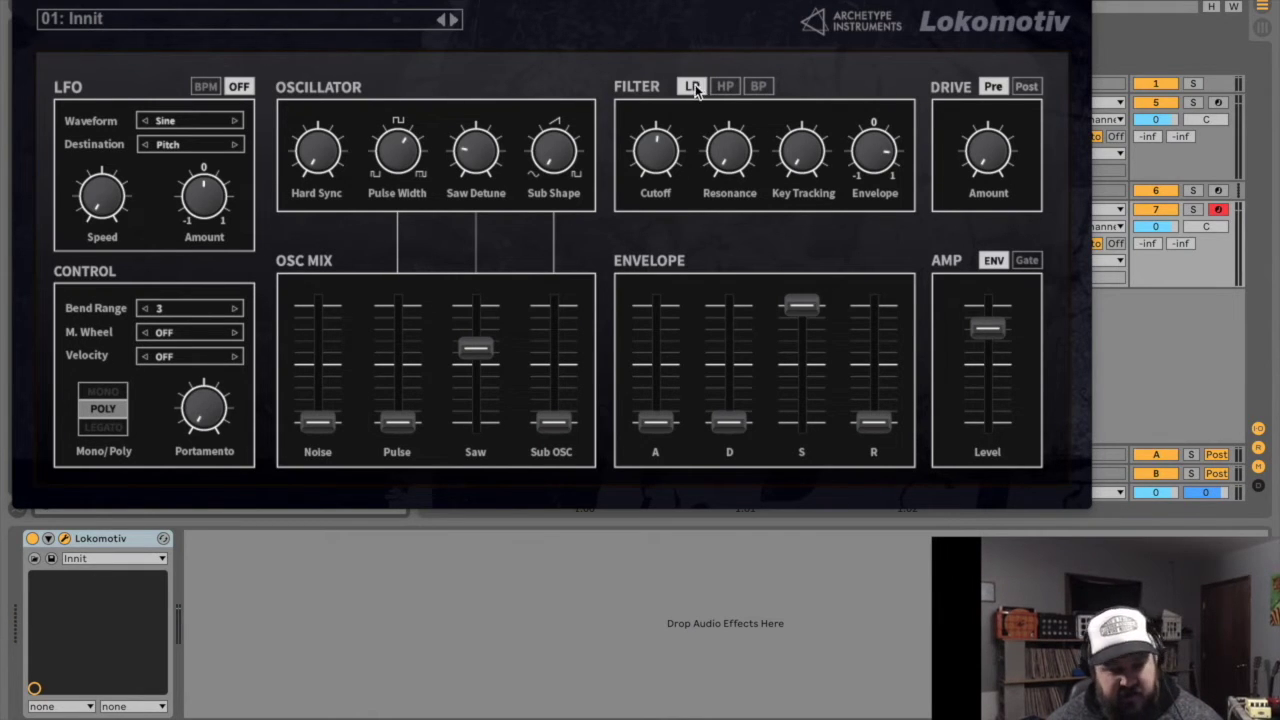
Try the HP and BP filter types and return the filter to LP
{"action": "left_click", "coordinate": [725, 86]}
{"action": "left_click", "coordinate": [757, 86]}
{"action": "left_click", "coordinate": [725, 86]}
{"action": "left_click", "coordinate": [690, 86]}
Set the filter Cutoff slightly below centre, Resonance to about the middle, and Key Tracking to about a quarter
{"action": "left_click_drag", "start_coordinate": [660, 148], "coordinate": [728, 30]}
{"action": "left_click_drag", "start_coordinate": [804, 161], "coordinate": [795, 122]}
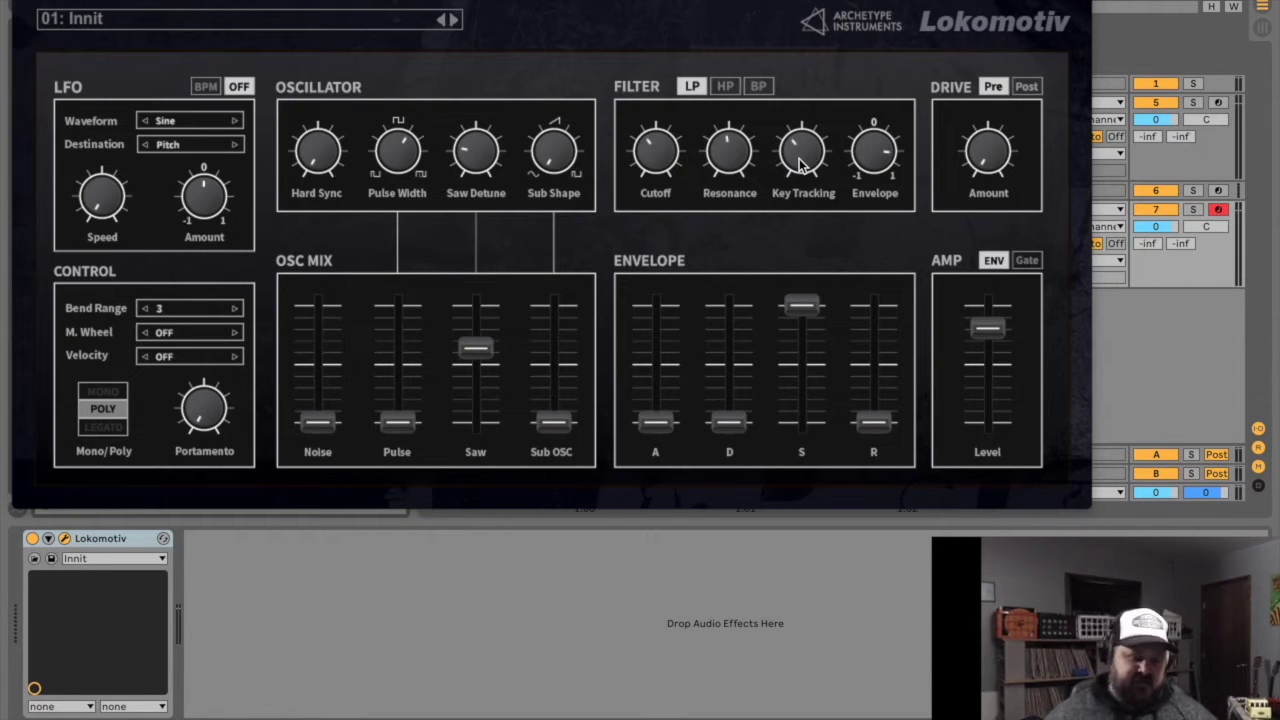
{"action": "left_click_drag", "start_coordinate": [800, 163], "coordinate": [790, 190]}
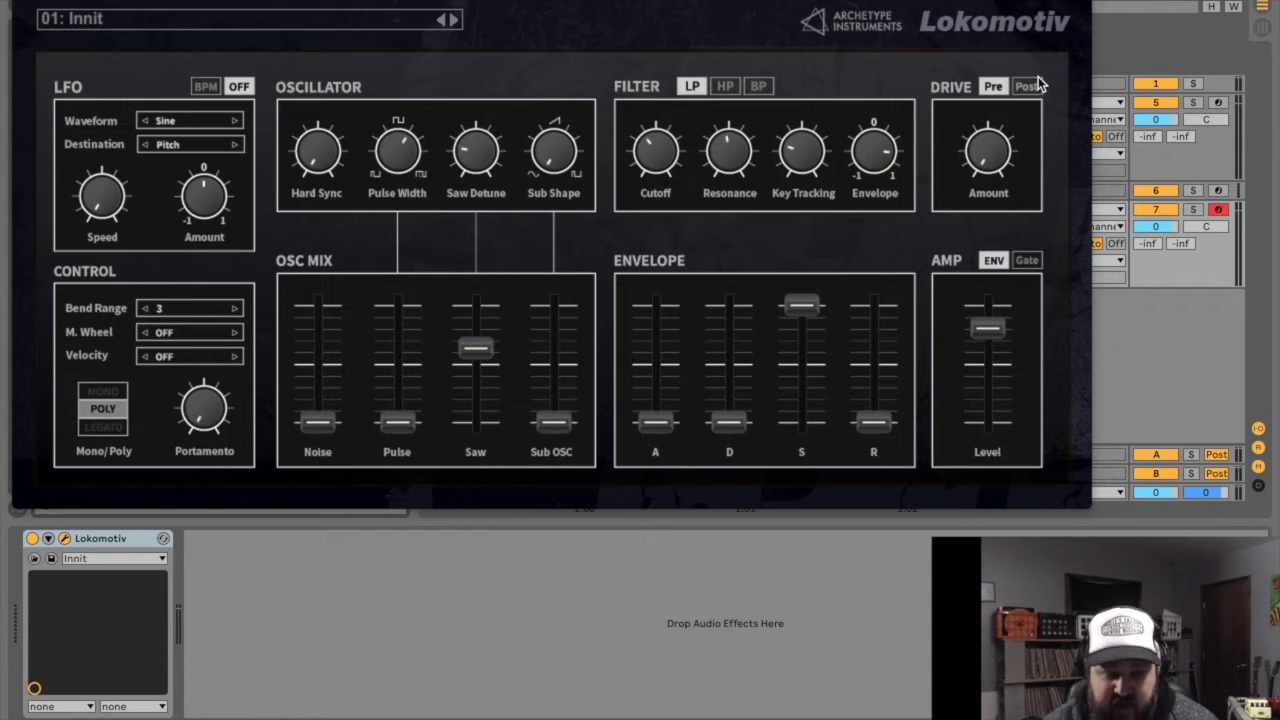
Move the Lokomotiv plugin window aside to uncover the arrangement's track headers
{"action": "left_click_drag", "start_coordinate": [965, 4], "coordinate": [738, 2]}
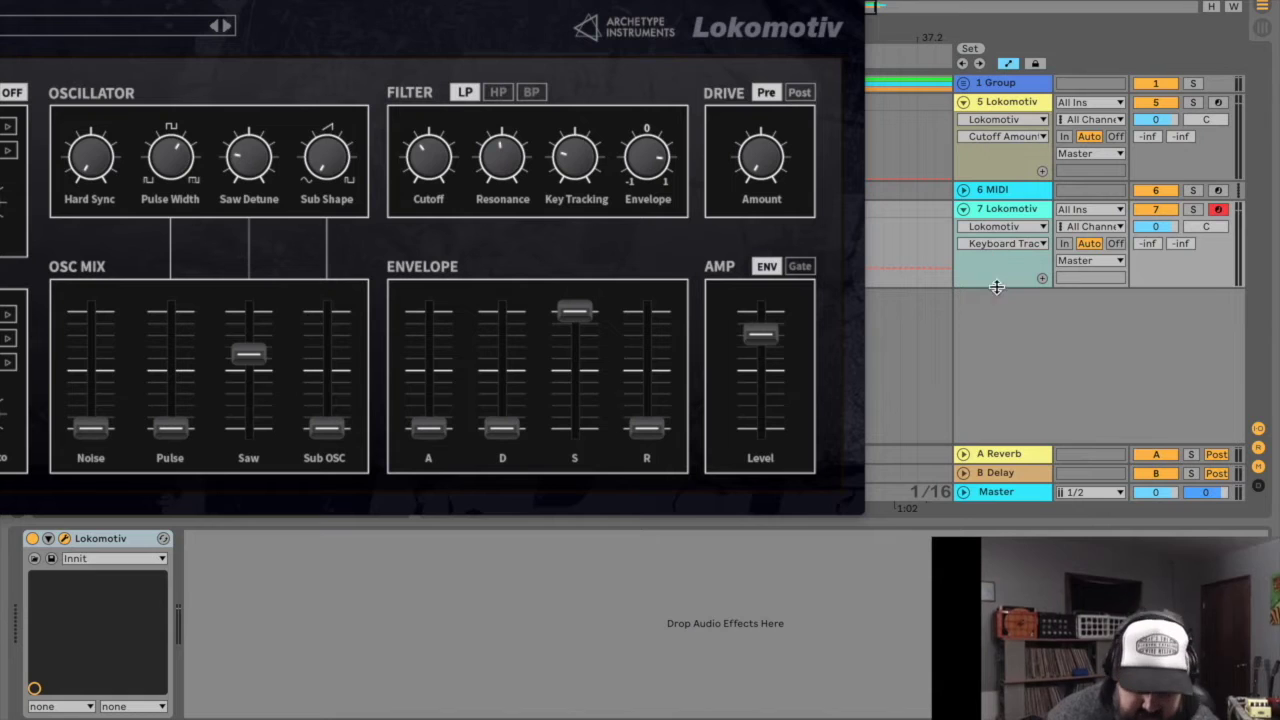
Unfold the Master track and switch to the Session view with its mixer level meters
{"action": "left_click", "coordinate": [963, 492]}
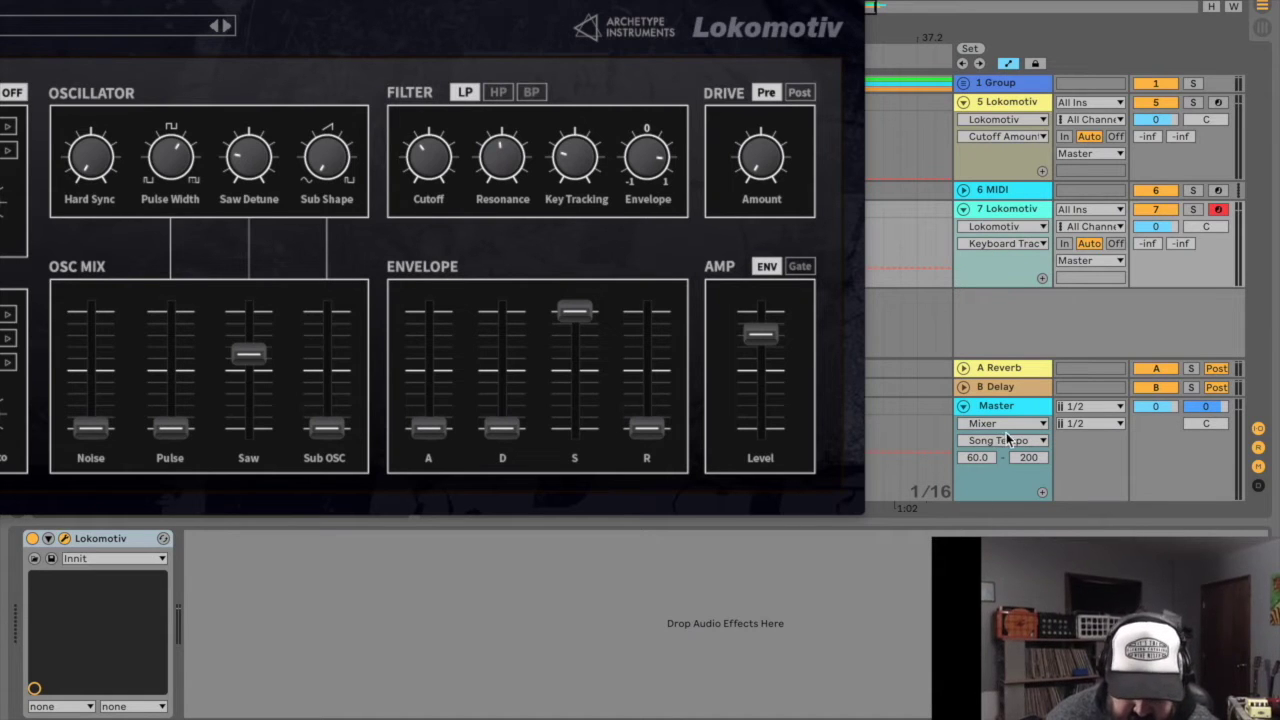
{"action": "key", "text": "Tab"}
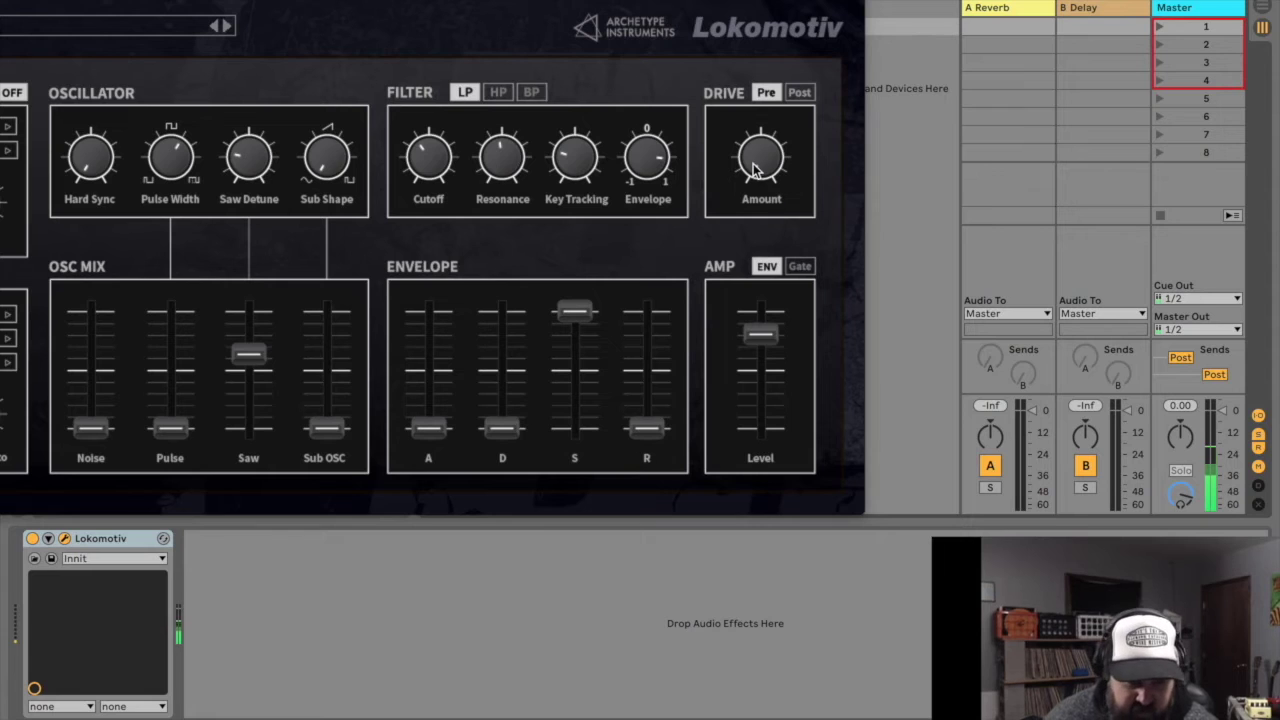
Turn the Drive Amount nearly to maximum, switch the drive to Post, and lower the Amount to slightly below centre
{"action": "left_click_drag", "start_coordinate": [759, 162], "coordinate": [742, 0]}
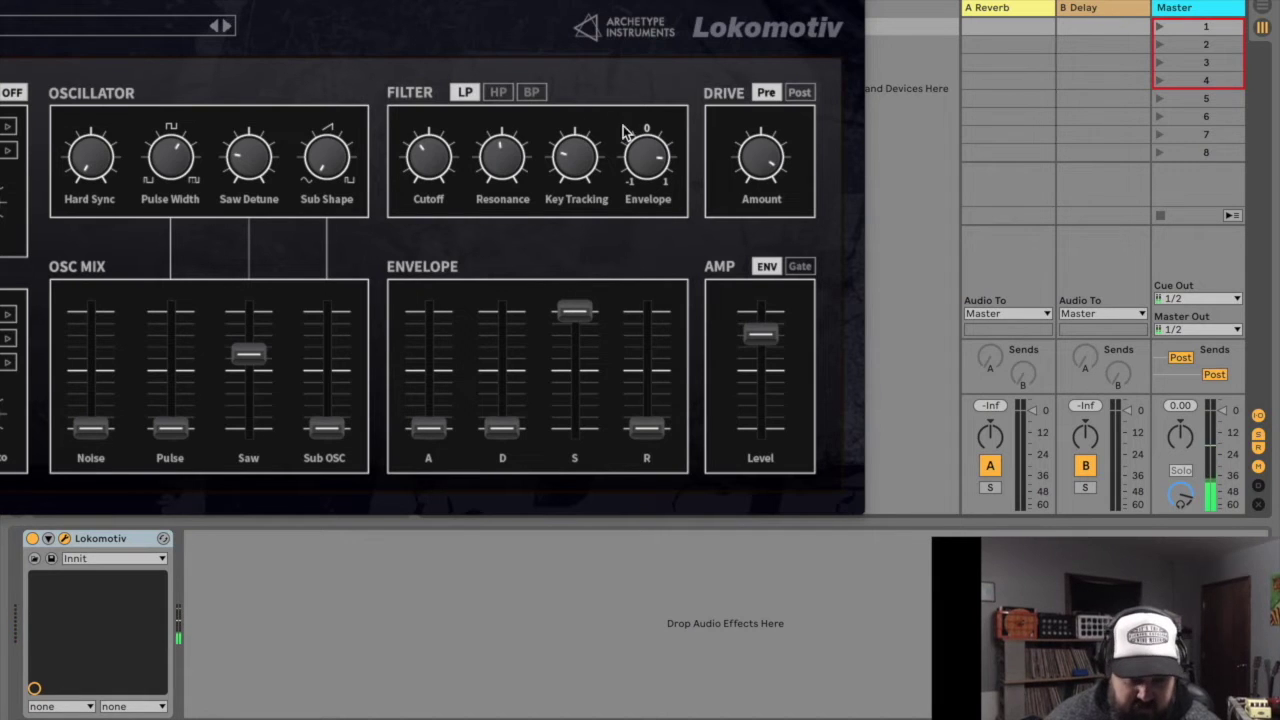
{"action": "left_click", "coordinate": [799, 92]}
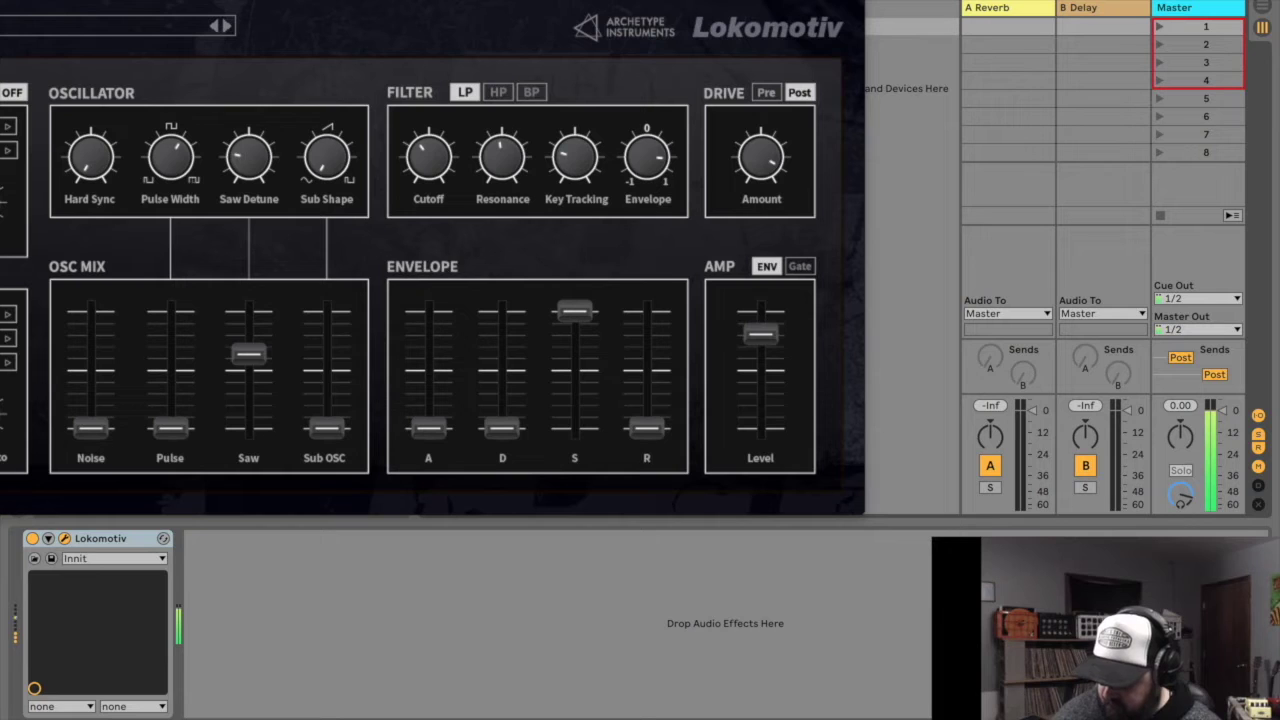
{"action": "left_click_drag", "start_coordinate": [760, 155], "coordinate": [780, 275]}
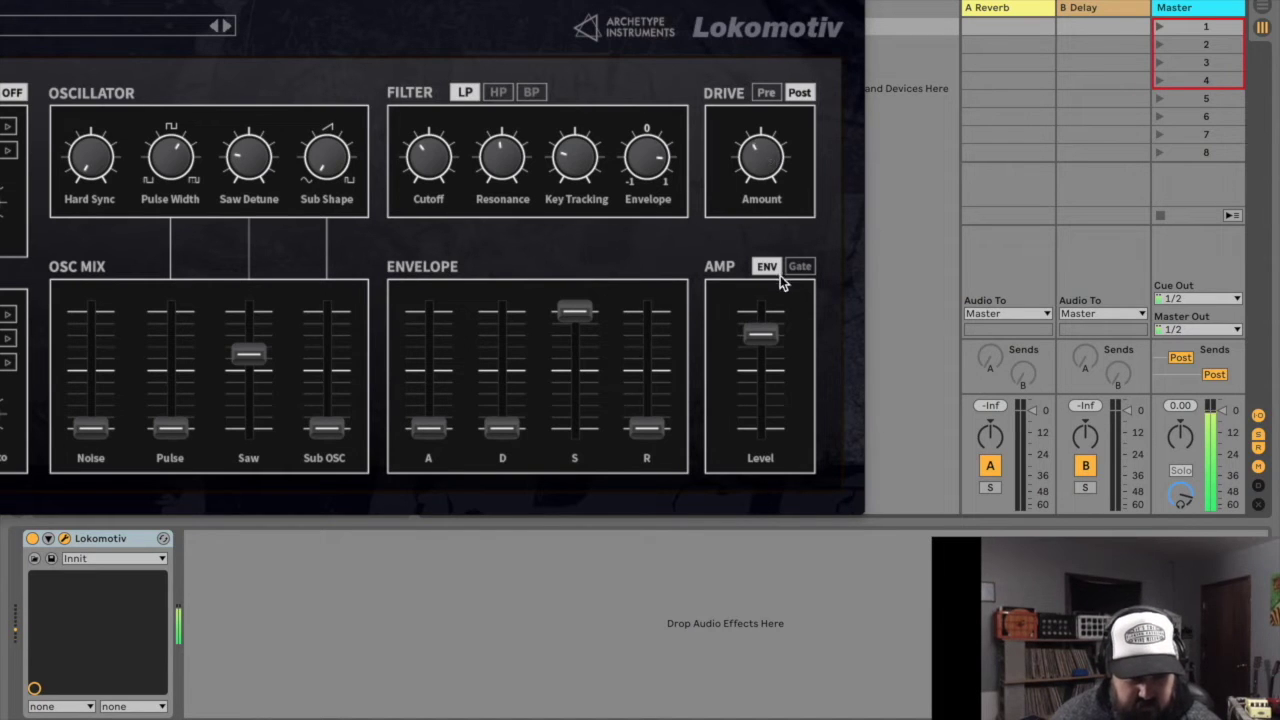
Compare the Pre and Post drive positions and the Gate and ENV amp modes, ending on Pre and ENV
{"action": "left_click", "coordinate": [766, 93]}
{"action": "left_click", "coordinate": [798, 93]}
{"action": "left_click", "coordinate": [766, 93]}
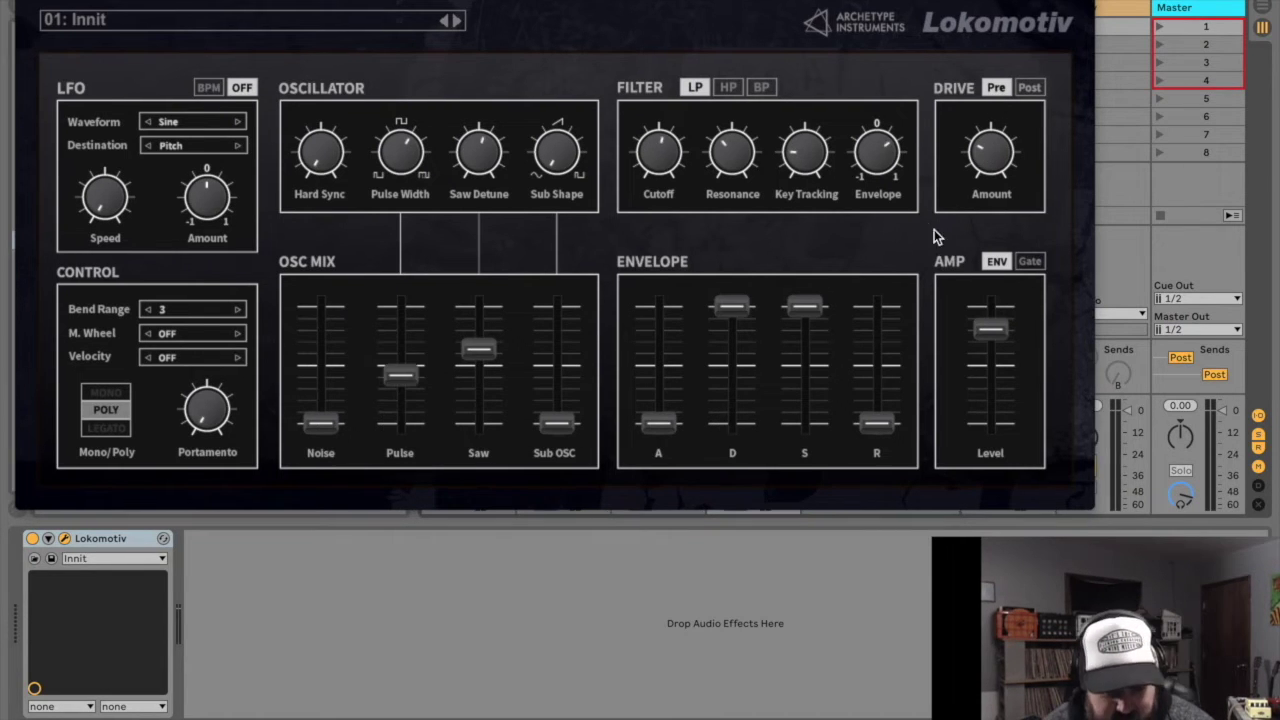
{"action": "left_click", "coordinate": [1031, 262]}
{"action": "left_click", "coordinate": [999, 264]}
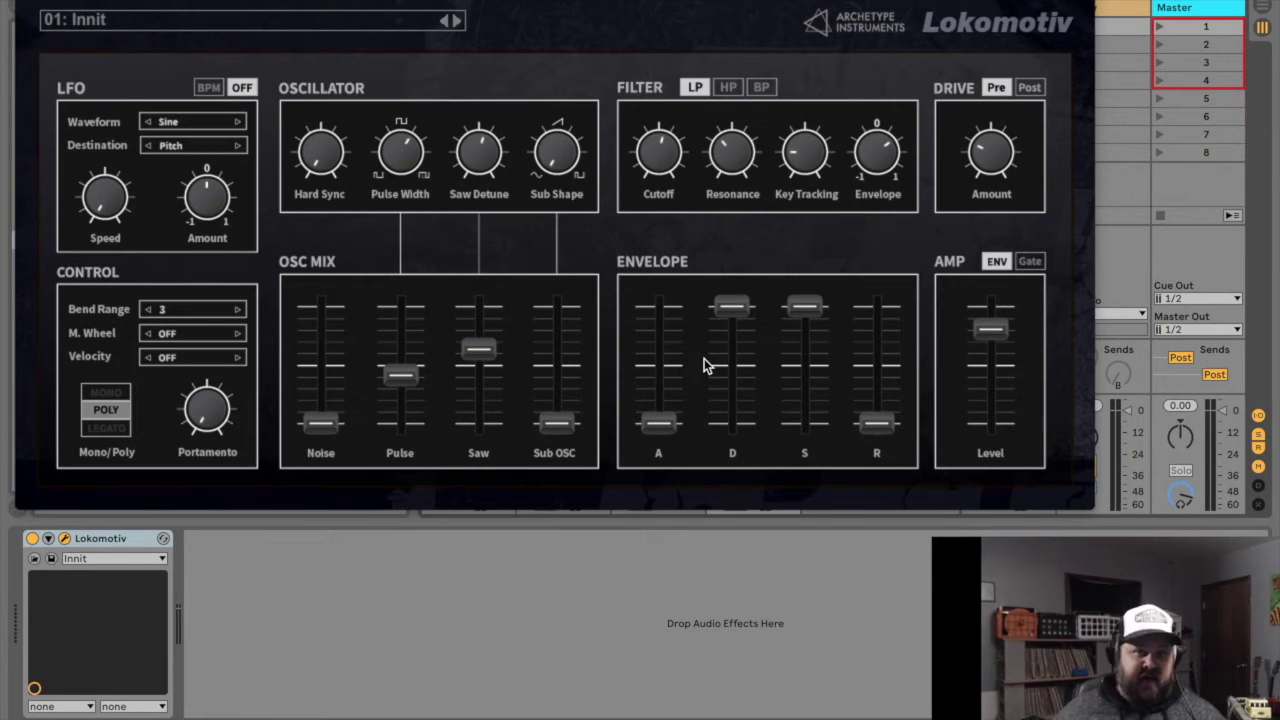
Set the envelope Attack to about a quarter and the Release to about the middle
{"action": "left_click_drag", "start_coordinate": [658, 422], "coordinate": [655, 357]}
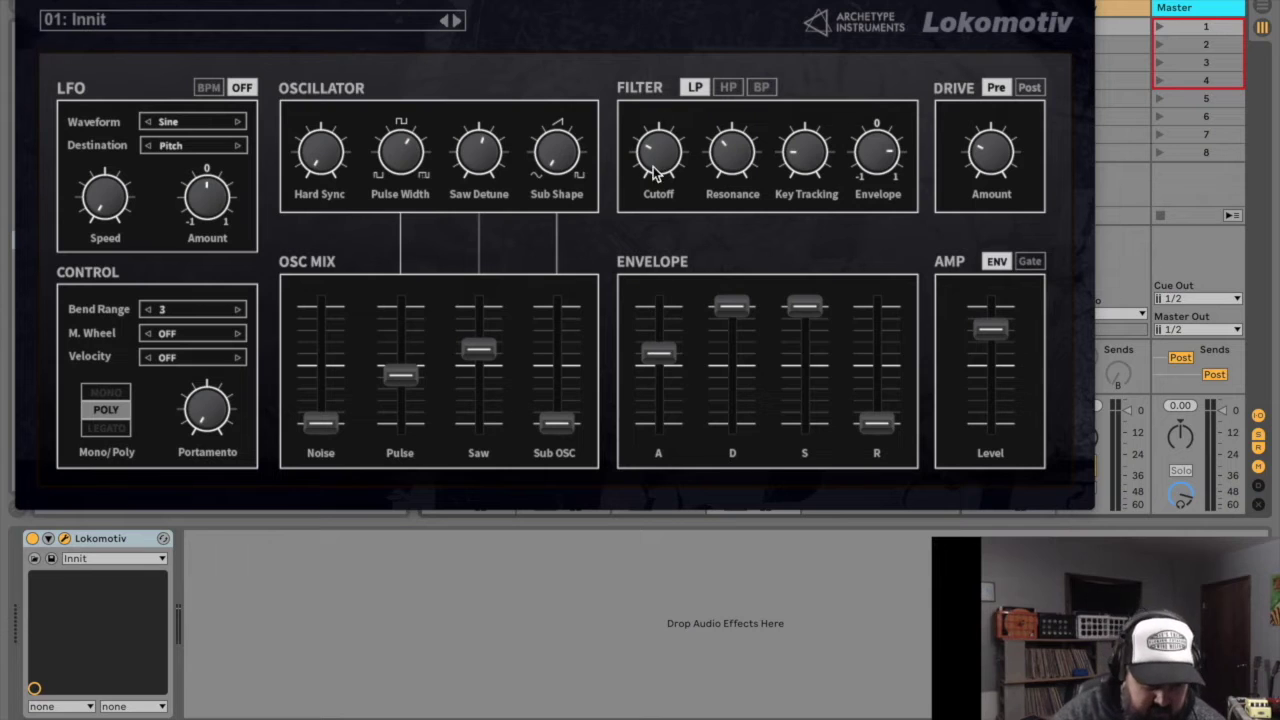
{"action": "left_click_drag", "start_coordinate": [658, 352], "coordinate": [658, 384]}
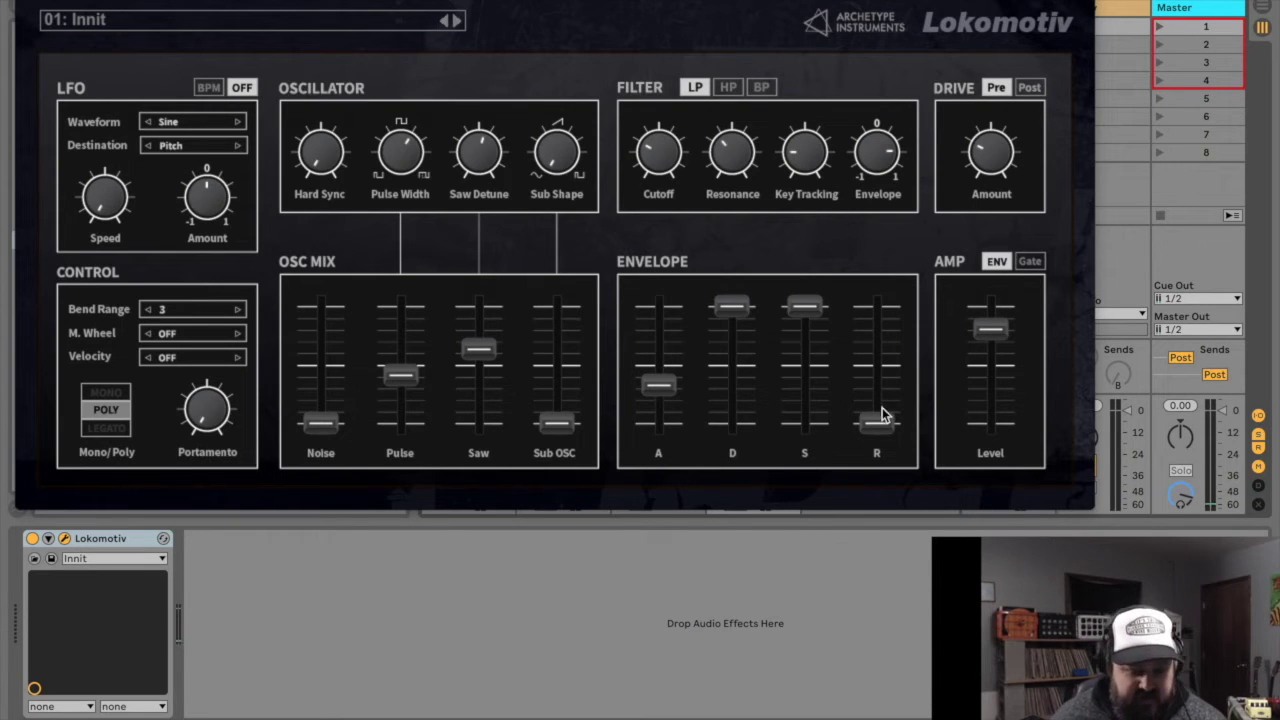
{"action": "left_click_drag", "start_coordinate": [879, 423], "coordinate": [880, 374]}
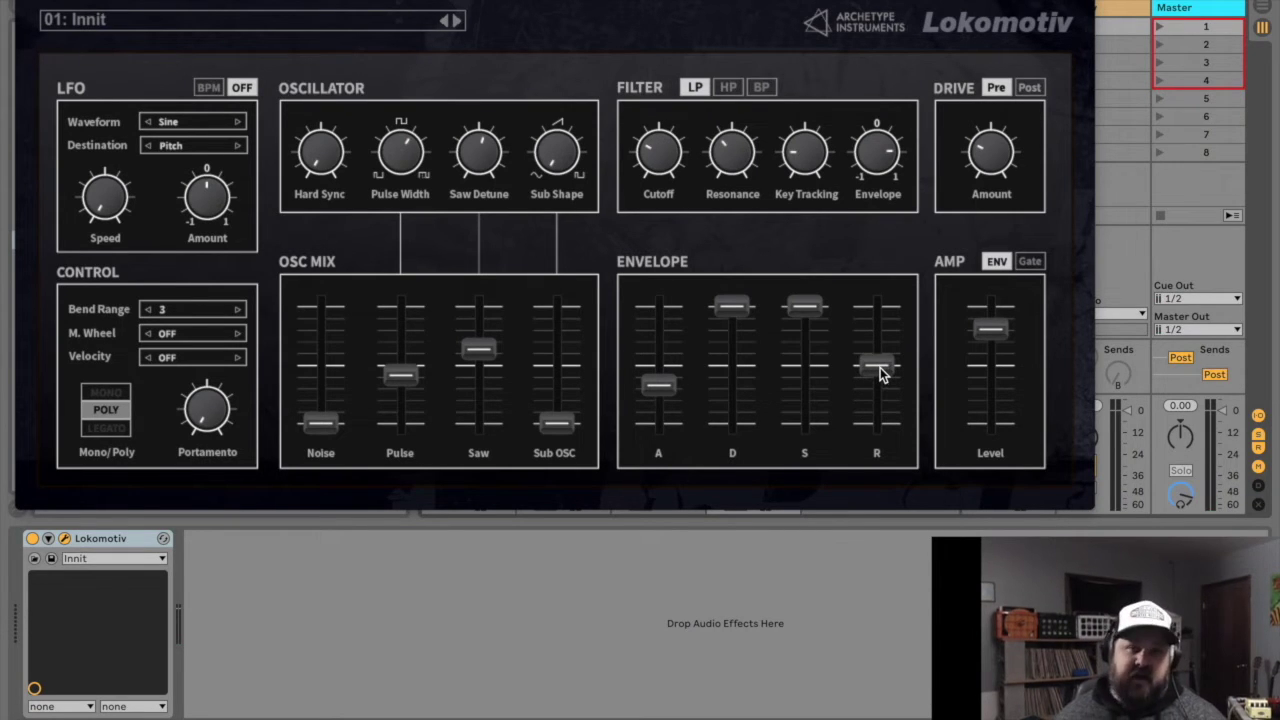
{"action": "left_click_drag", "start_coordinate": [879, 368], "coordinate": [879, 363]}
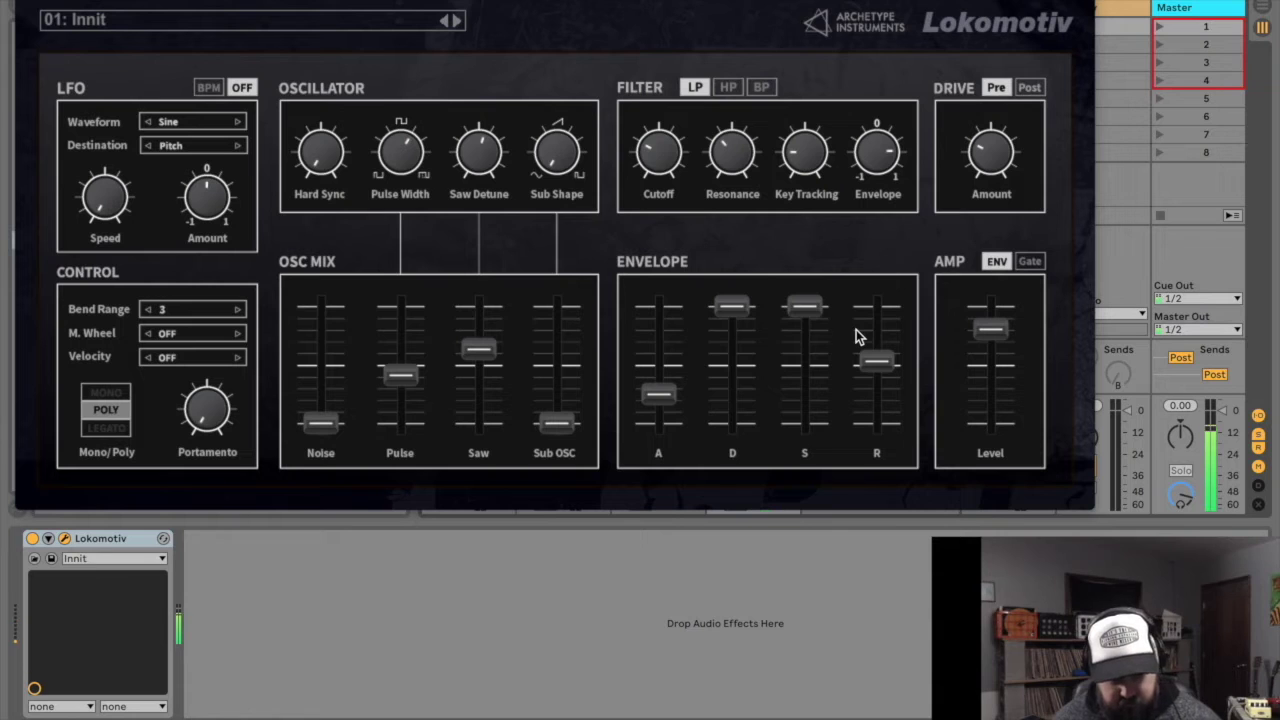
Return to the Arrangement view, close the plugin window, and compare the decay shapes of the frozen Lokomotiv and Serum clips
{"action": "key", "text": "Tab"}
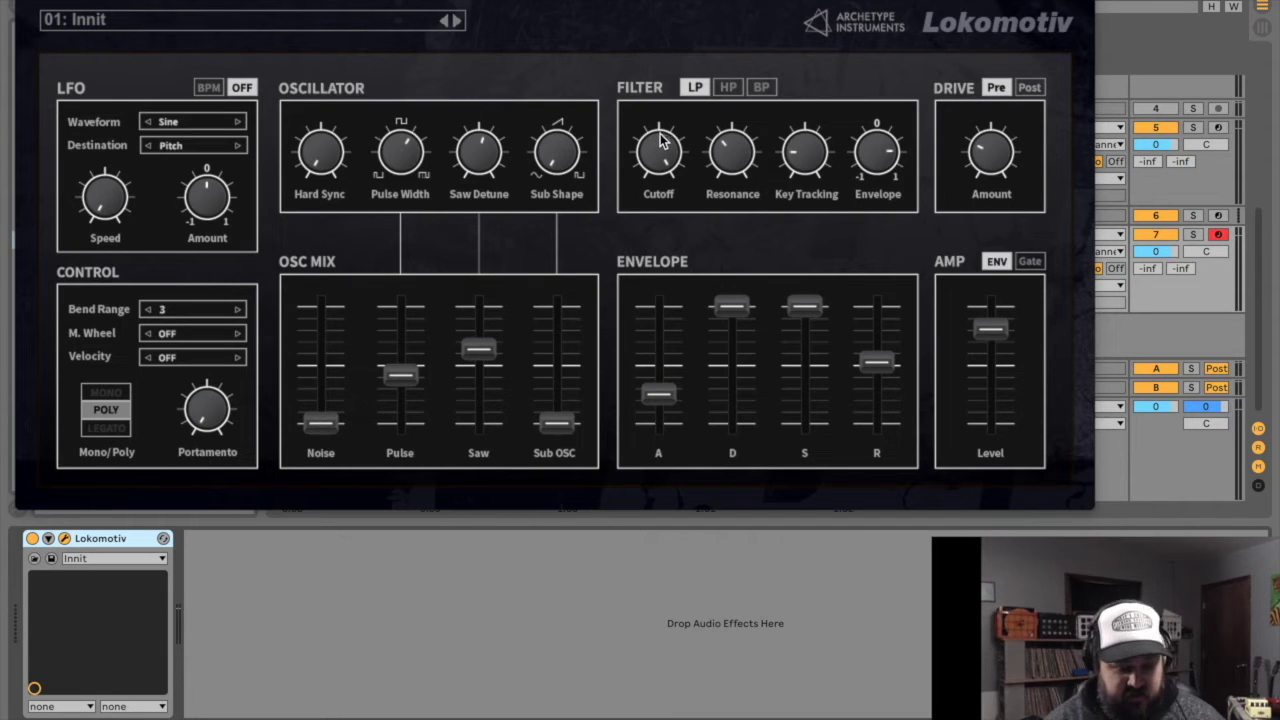
{"action": "left_click", "coordinate": [37, 6]}
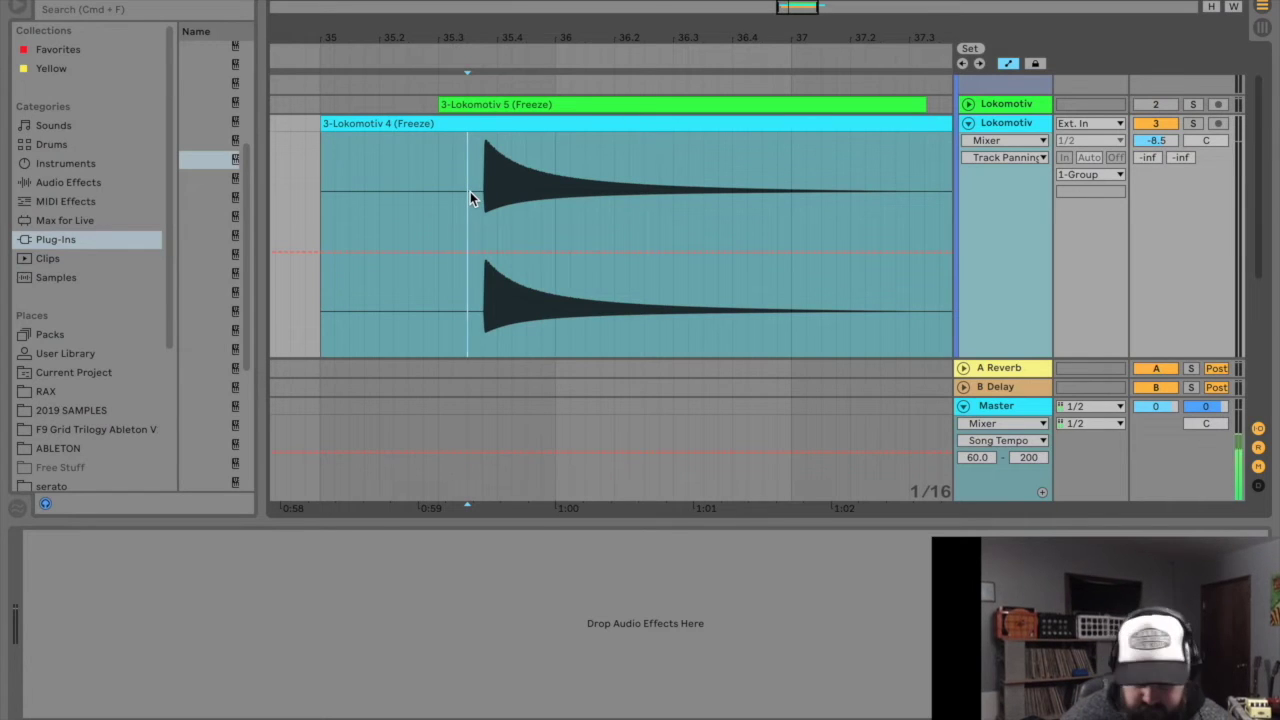
{"action": "scroll", "coordinate": [470, 134], "scroll_direction": "up", "scroll_amount": 2}
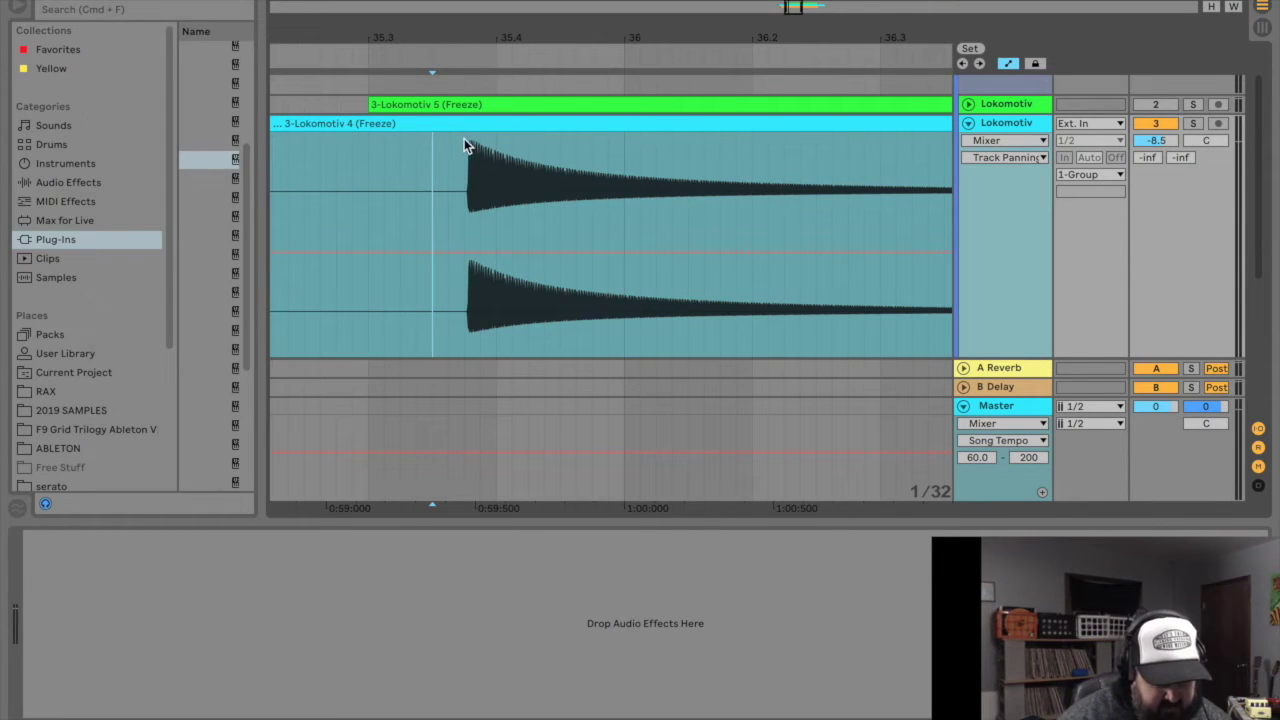
{"action": "left_click", "coordinate": [968, 123]}
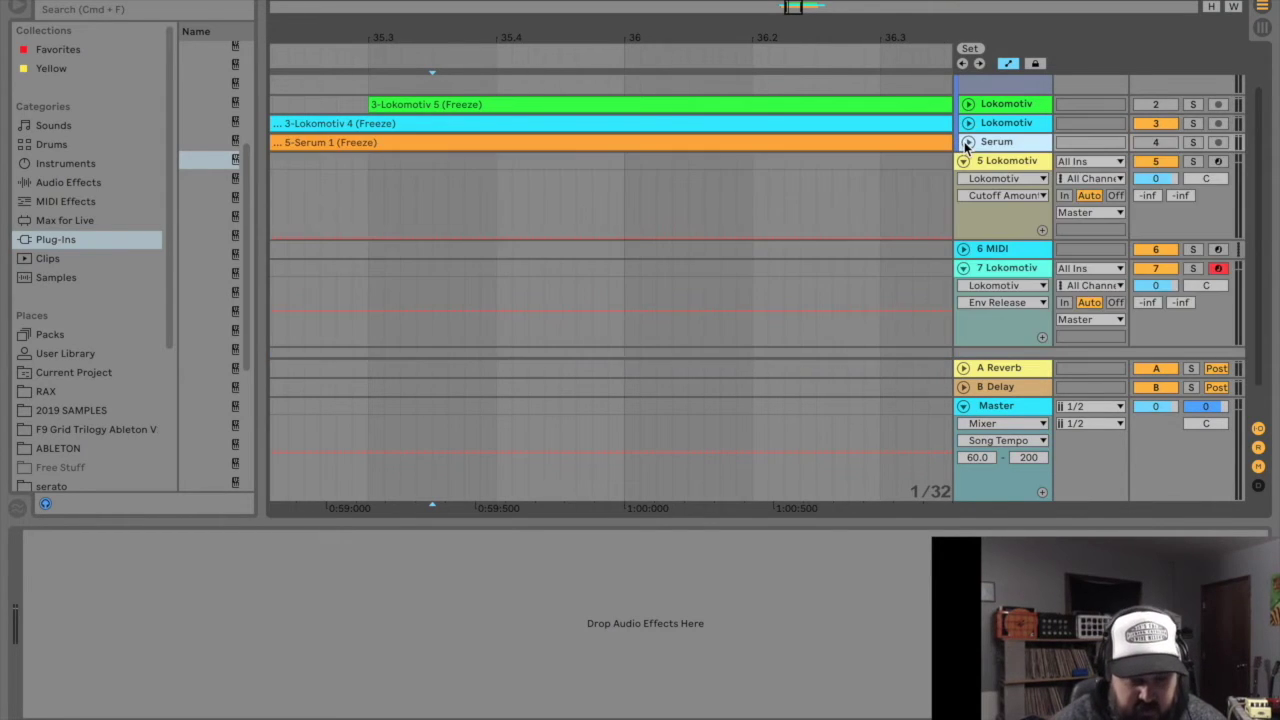
{"action": "left_click", "coordinate": [967, 142]}
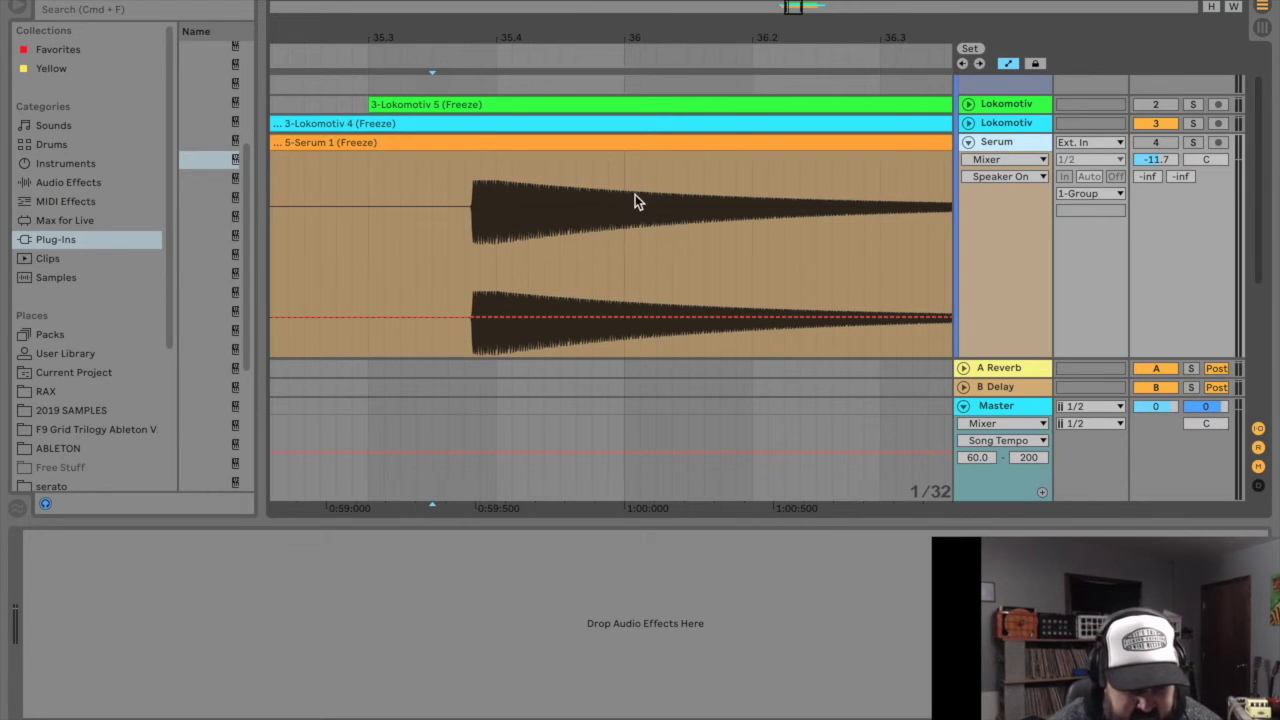
{"action": "left_click", "coordinate": [448, 162]}
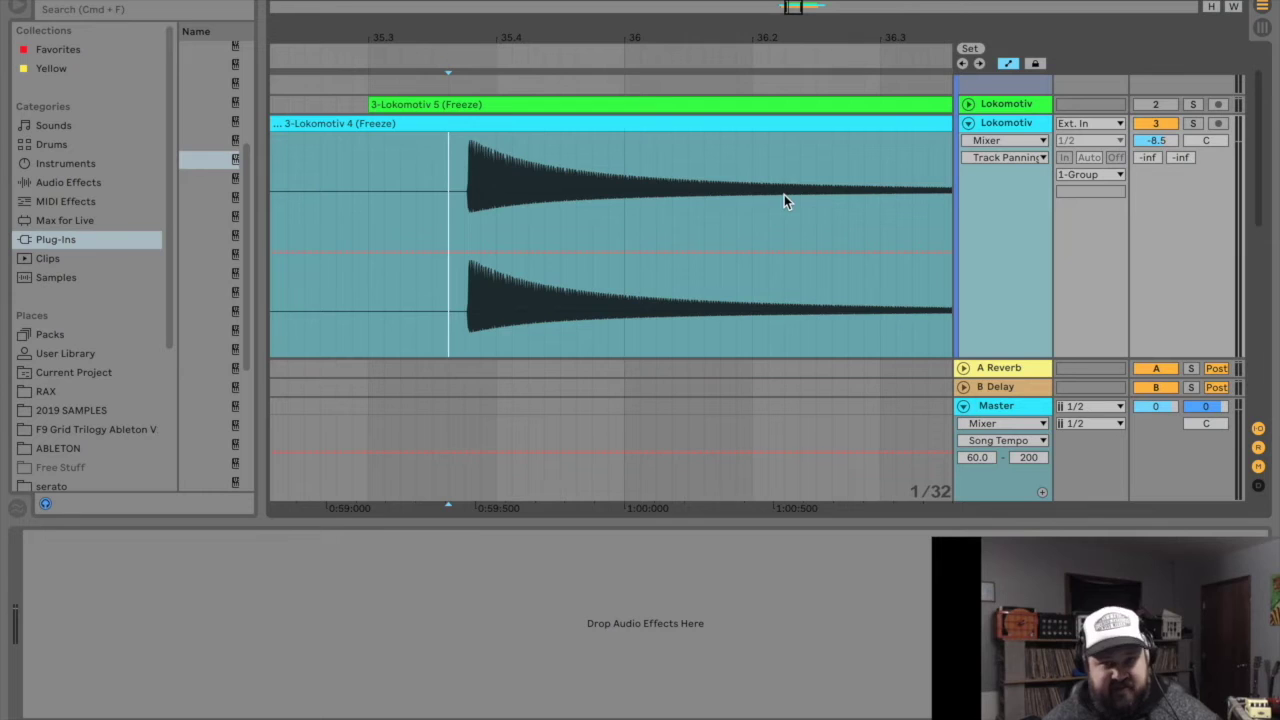
Reopen the Lokomotiv window from track 7 and set the envelope Attack to minimum
{"action": "scroll", "coordinate": [822, 178], "scroll_direction": "down", "scroll_amount": 5}
{"action": "left_click", "coordinate": [1007, 234]}
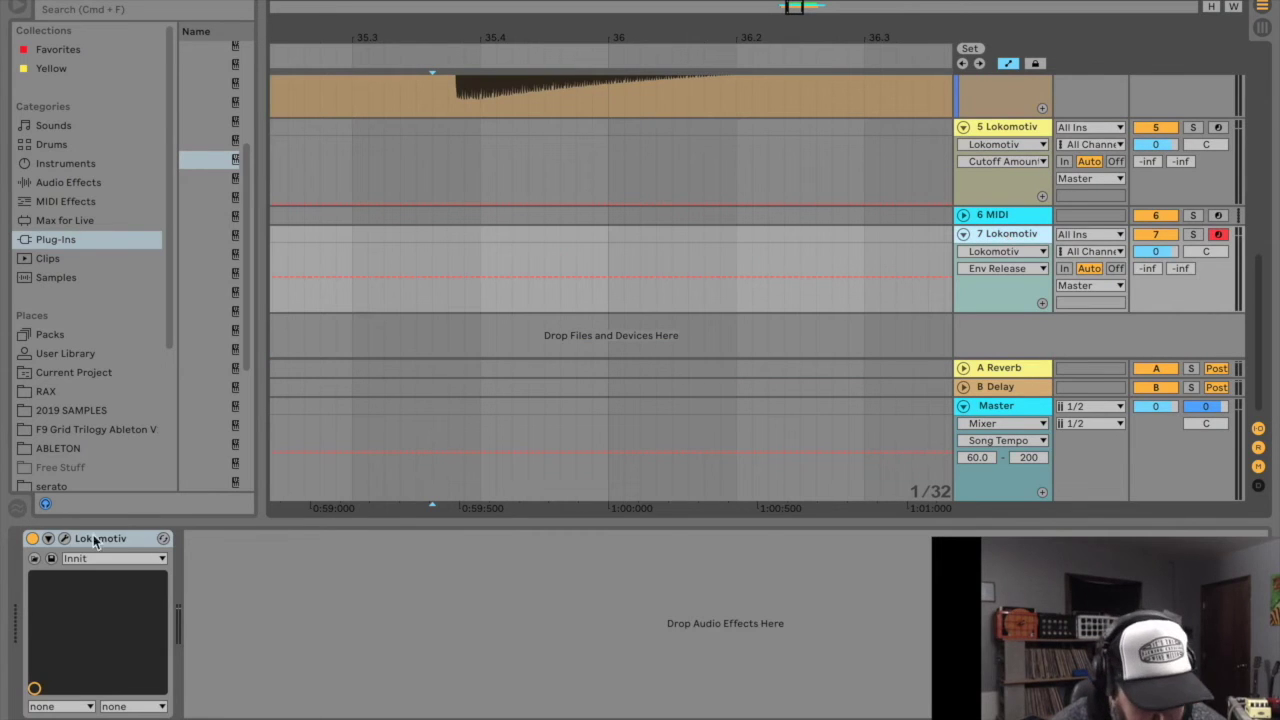
{"action": "left_click", "coordinate": [64, 539]}
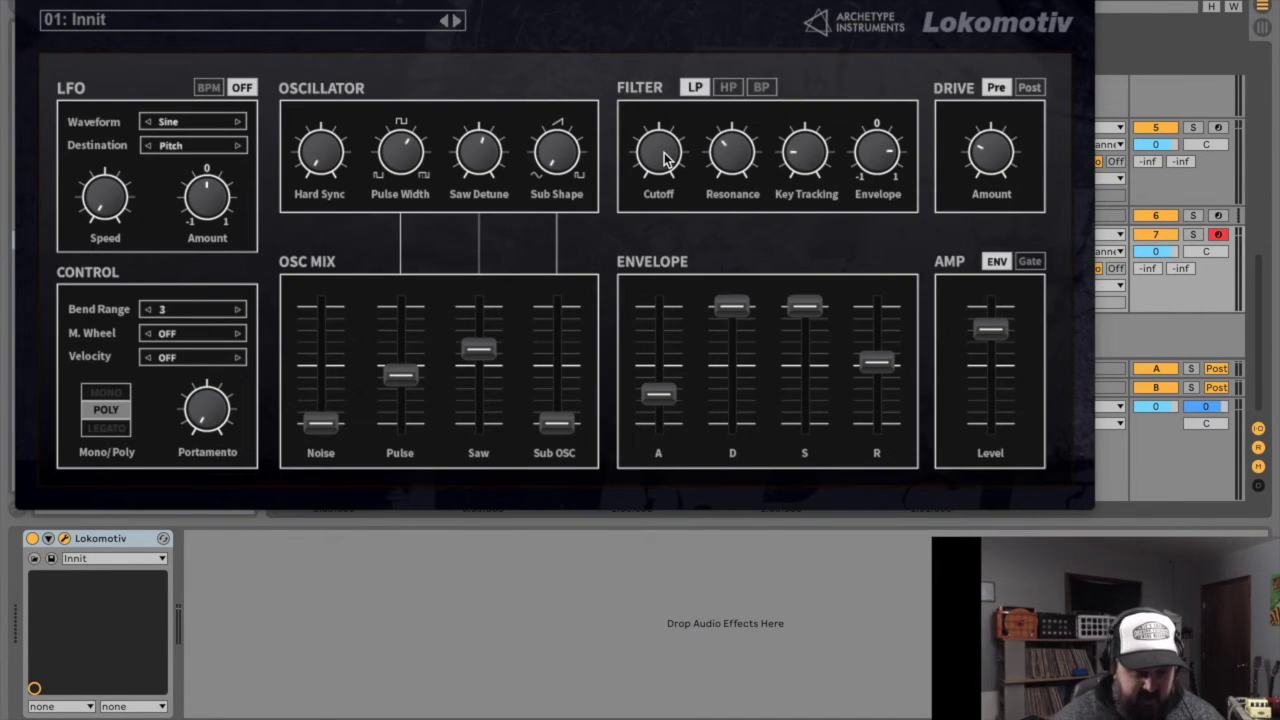
{"action": "left_click_drag", "start_coordinate": [658, 394], "coordinate": [659, 422]}
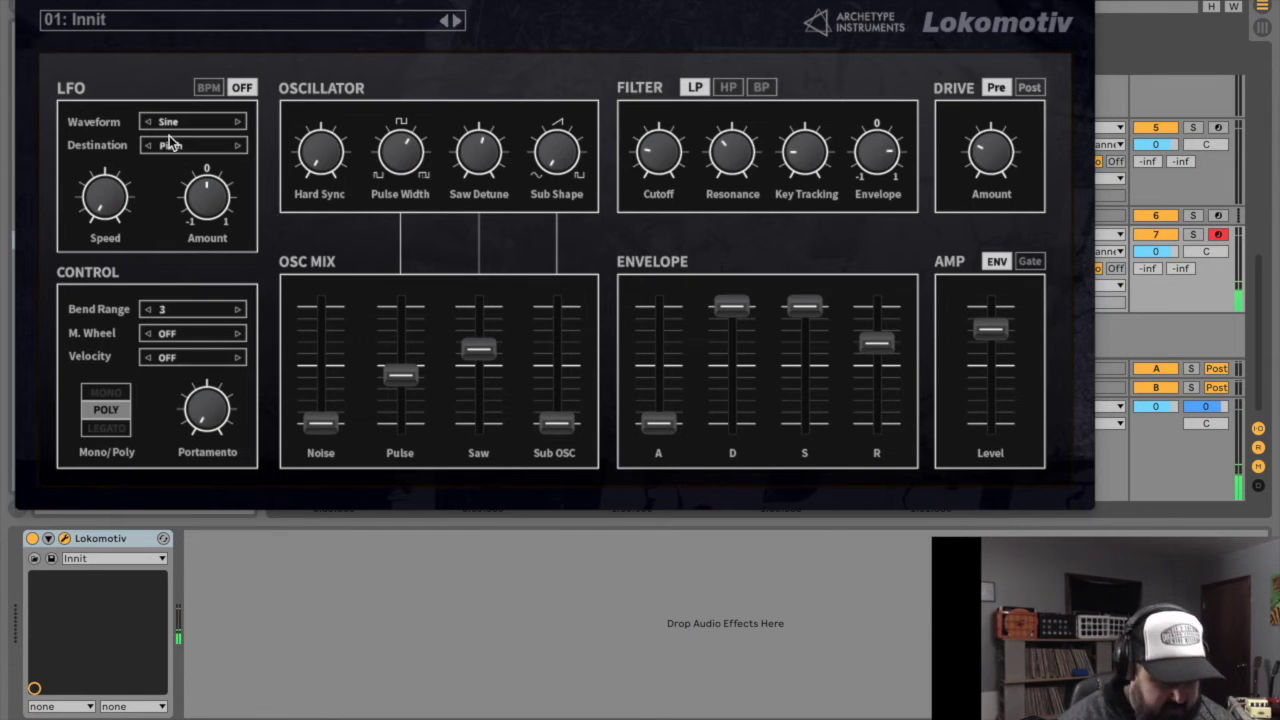
Close the plugin window, unfold the green Lokomotiv track, and examine and play the 3-Lokomotiv 5 (Freeze) waveform
{"action": "left_click", "coordinate": [28, 1]}
{"action": "scroll", "coordinate": [792, 291], "scroll_direction": "up", "scroll_amount": 10}
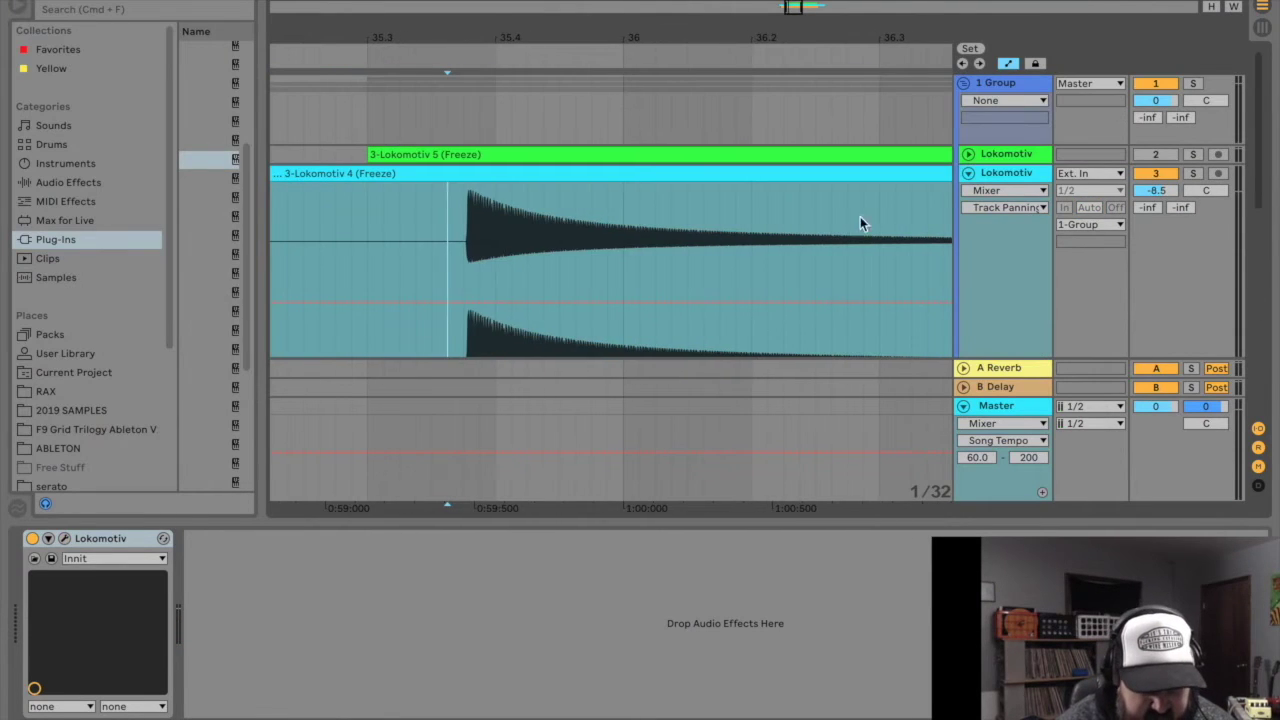
{"action": "left_click", "coordinate": [969, 154]}
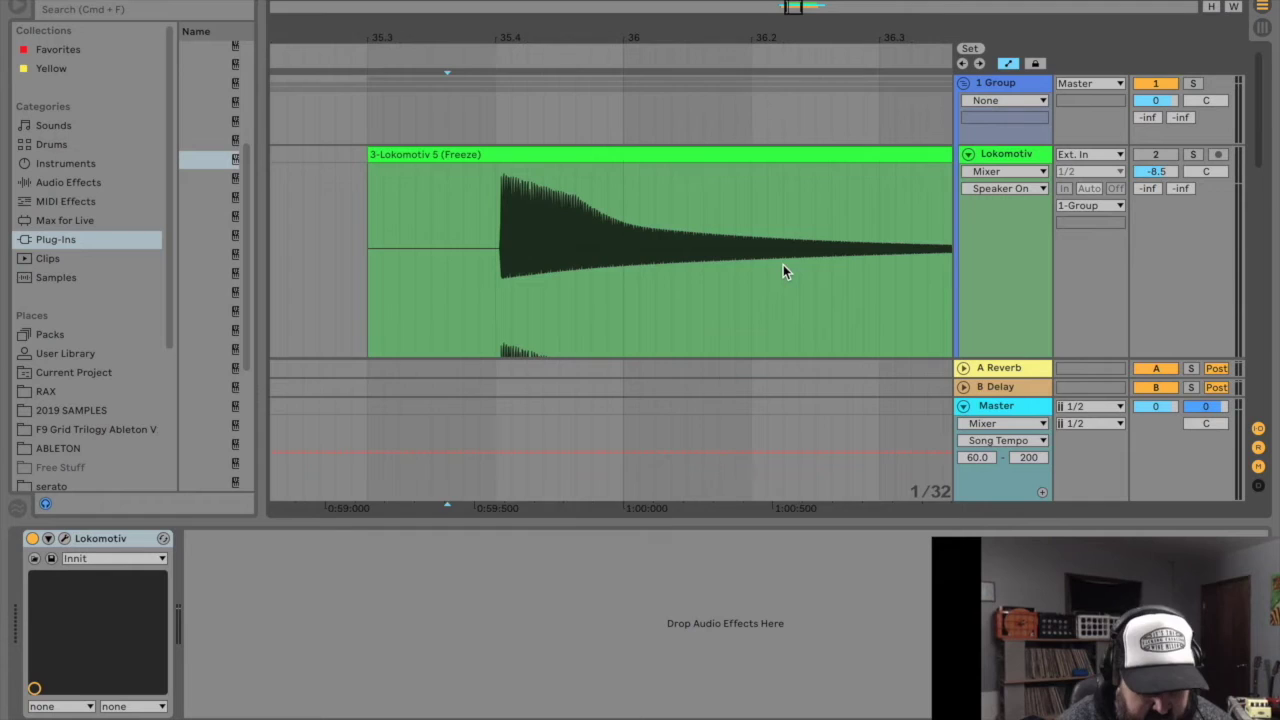
{"action": "scroll", "coordinate": [783, 264], "scroll_direction": "right", "scroll_amount": 5}
{"action": "left_click", "coordinate": [327, 266]}
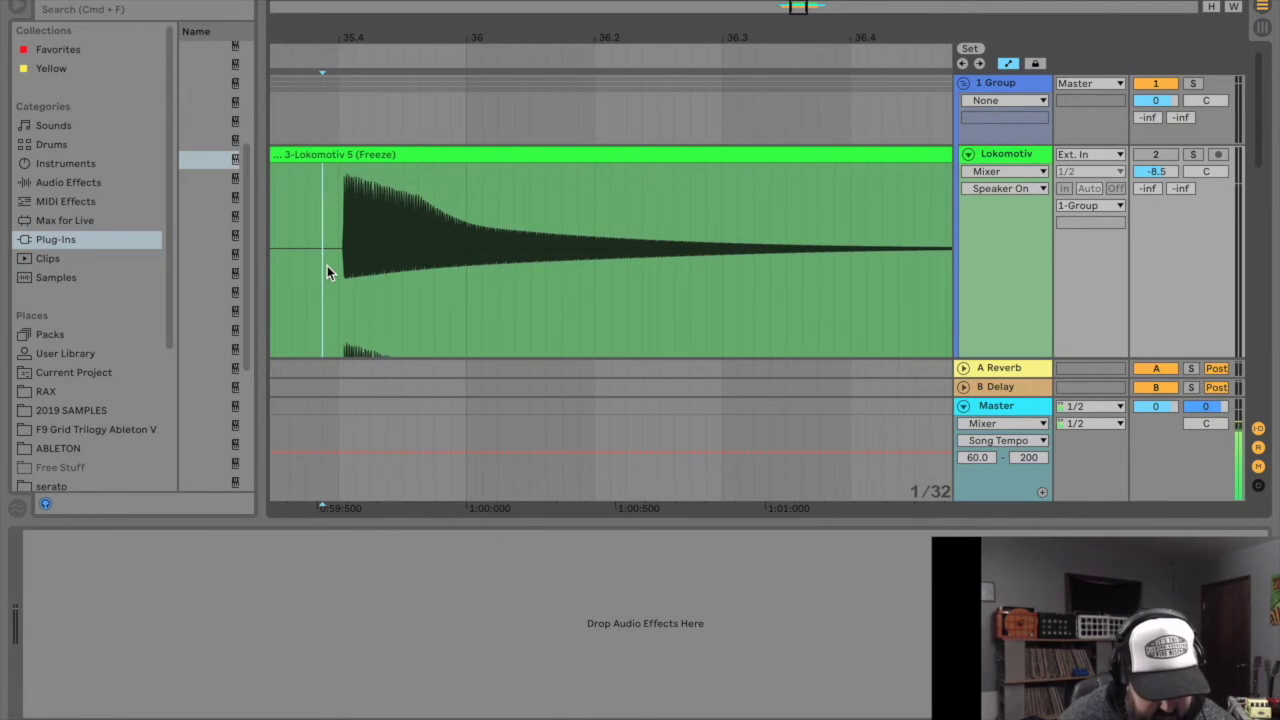
{"action": "left_click", "coordinate": [349, 176]}
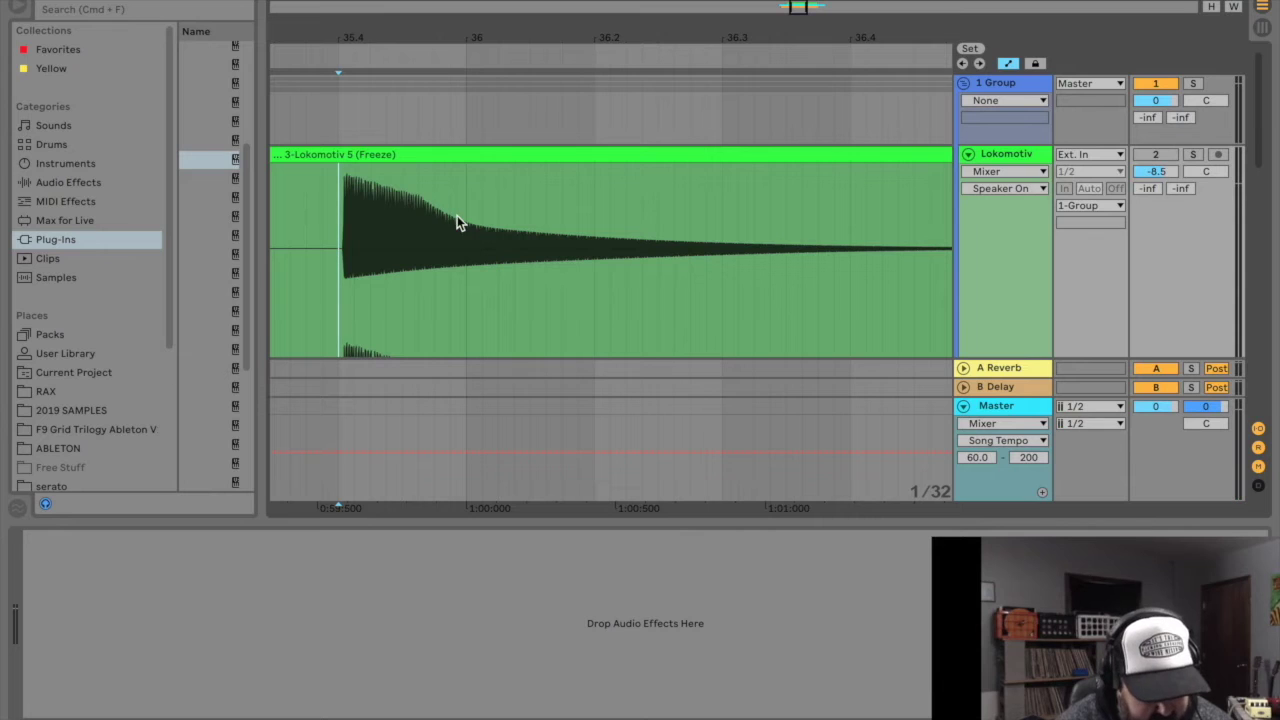
{"action": "scroll", "coordinate": [704, 243], "scroll_direction": "right", "scroll_amount": 1}
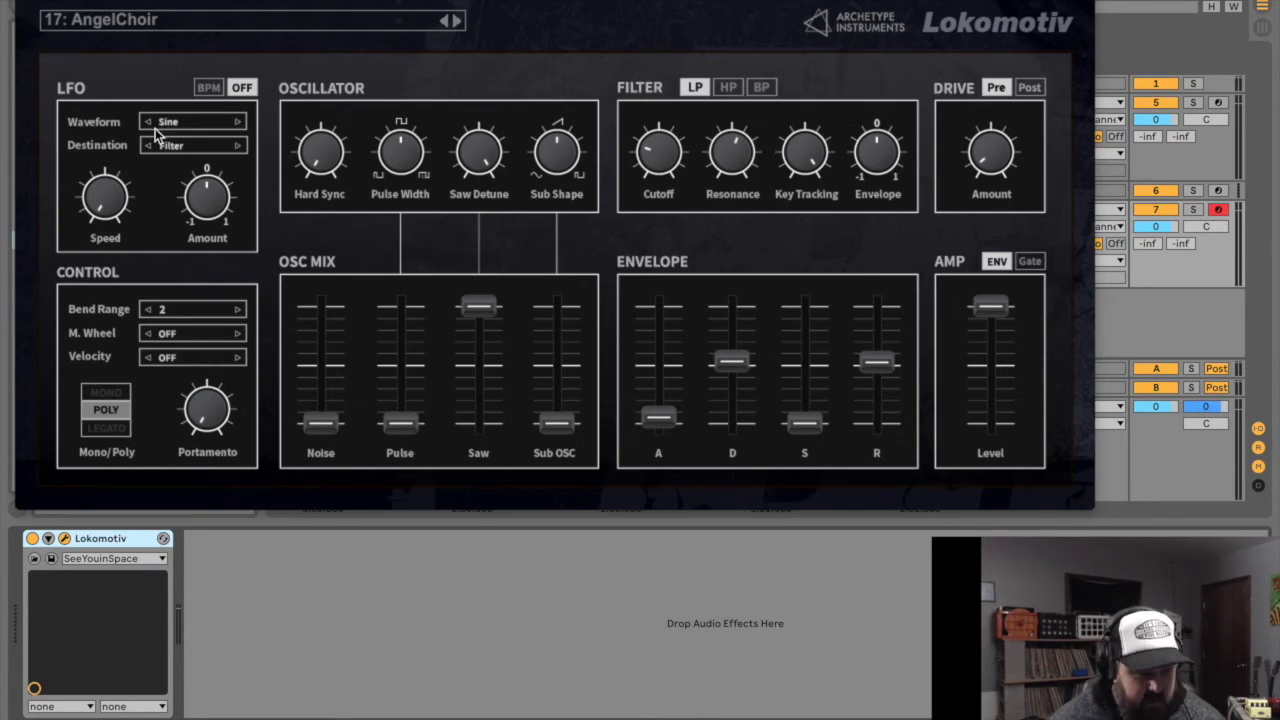
Set the LFO destination to Pulse Width and turn the oscillator's Pulse Width down below centre
{"action": "left_click", "coordinate": [191, 150]}
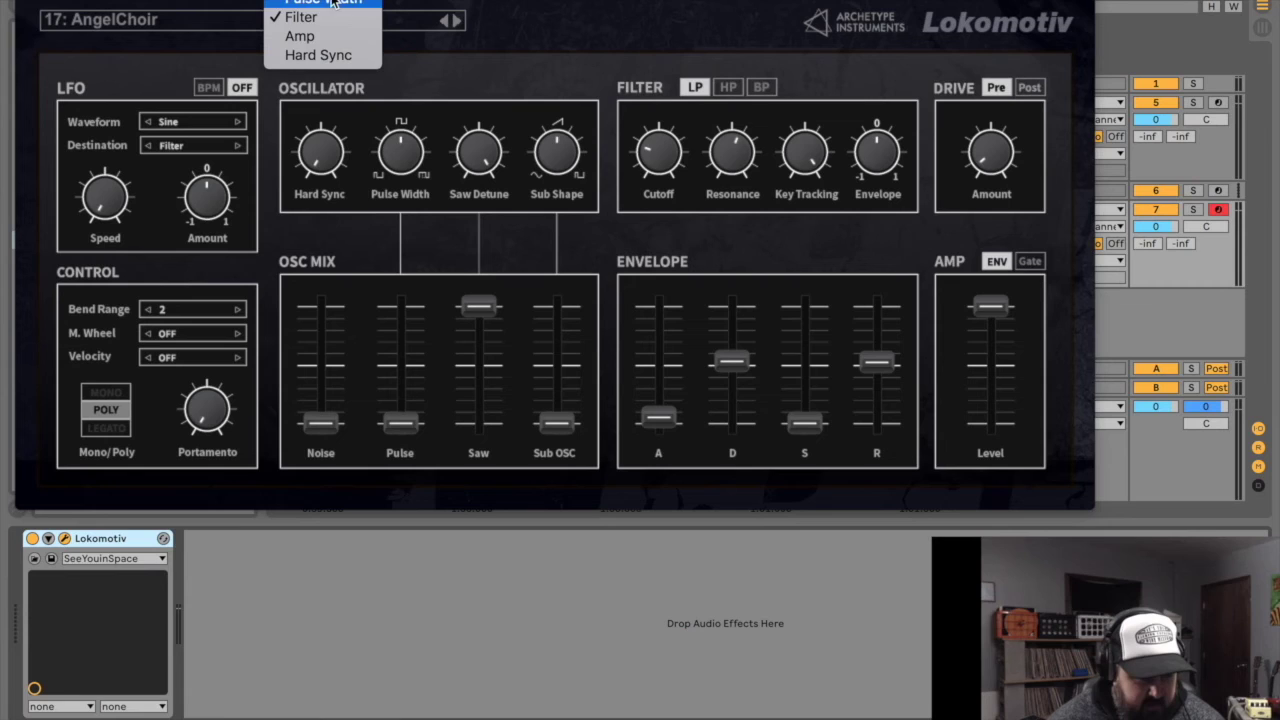
{"action": "left_click", "coordinate": [660, 165]}
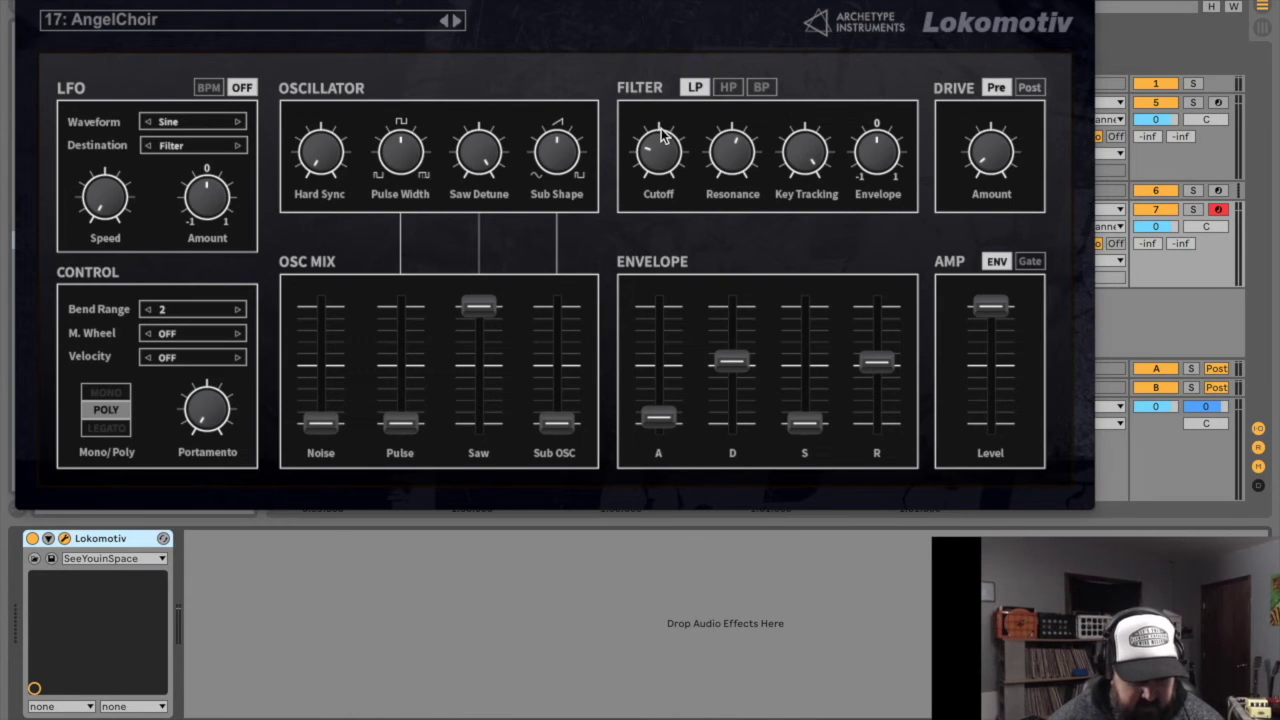
{"action": "left_click", "coordinate": [190, 146]}
{"action": "left_click", "coordinate": [336, 5]}
{"action": "left_click_drag", "start_coordinate": [391, 158], "coordinate": [391, 215]}
Try Amp and Hard Sync as the LFO destination
{"action": "left_click", "coordinate": [190, 146]}
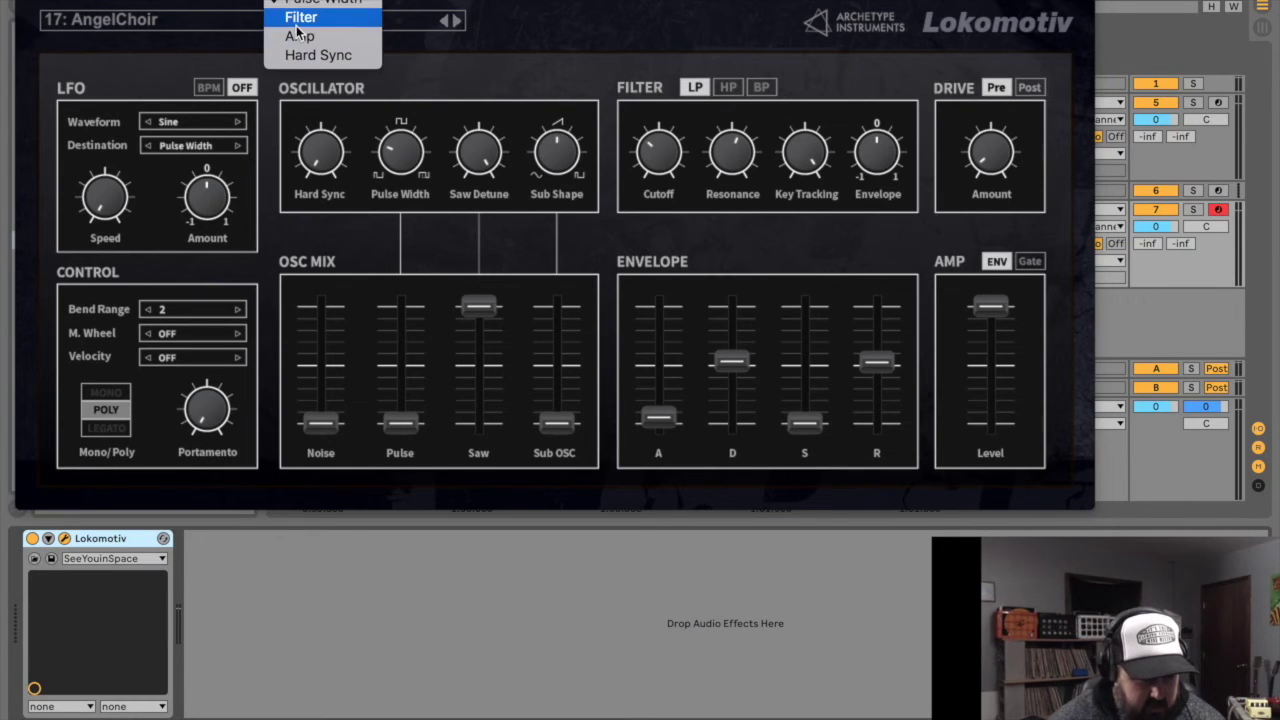
{"action": "left_click", "coordinate": [300, 34]}
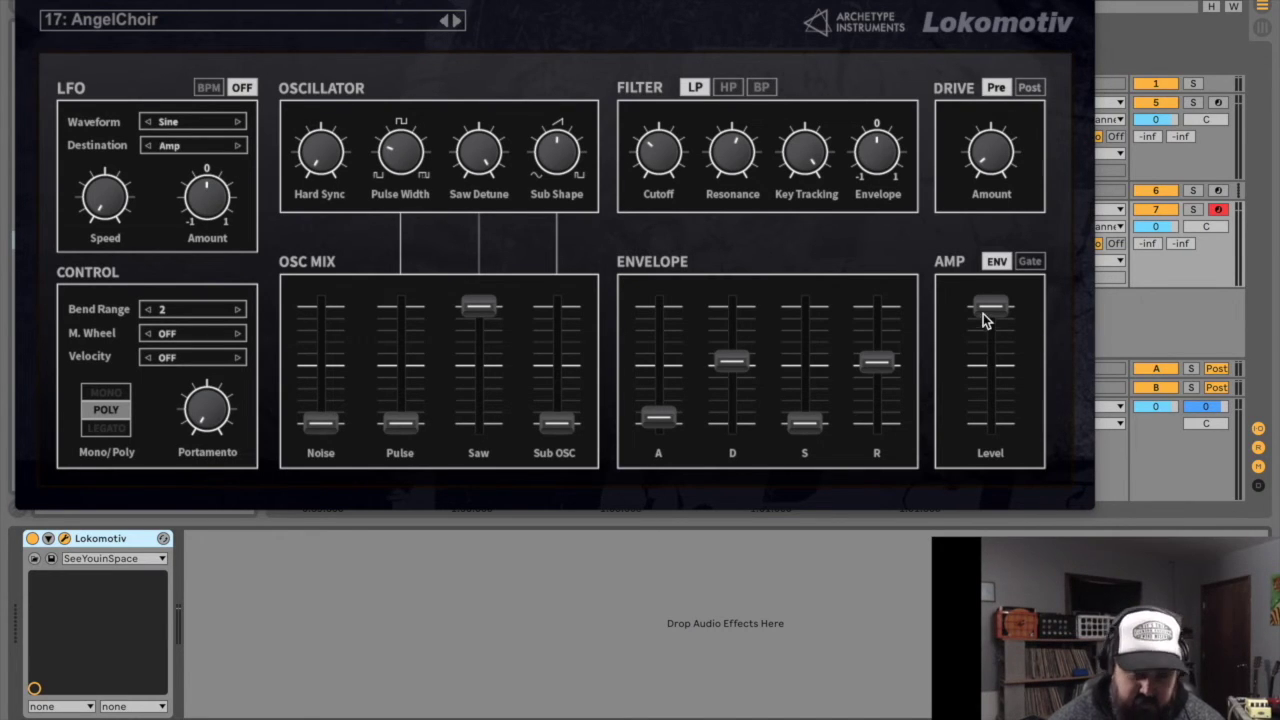
{"action": "left_click", "coordinate": [184, 148]}
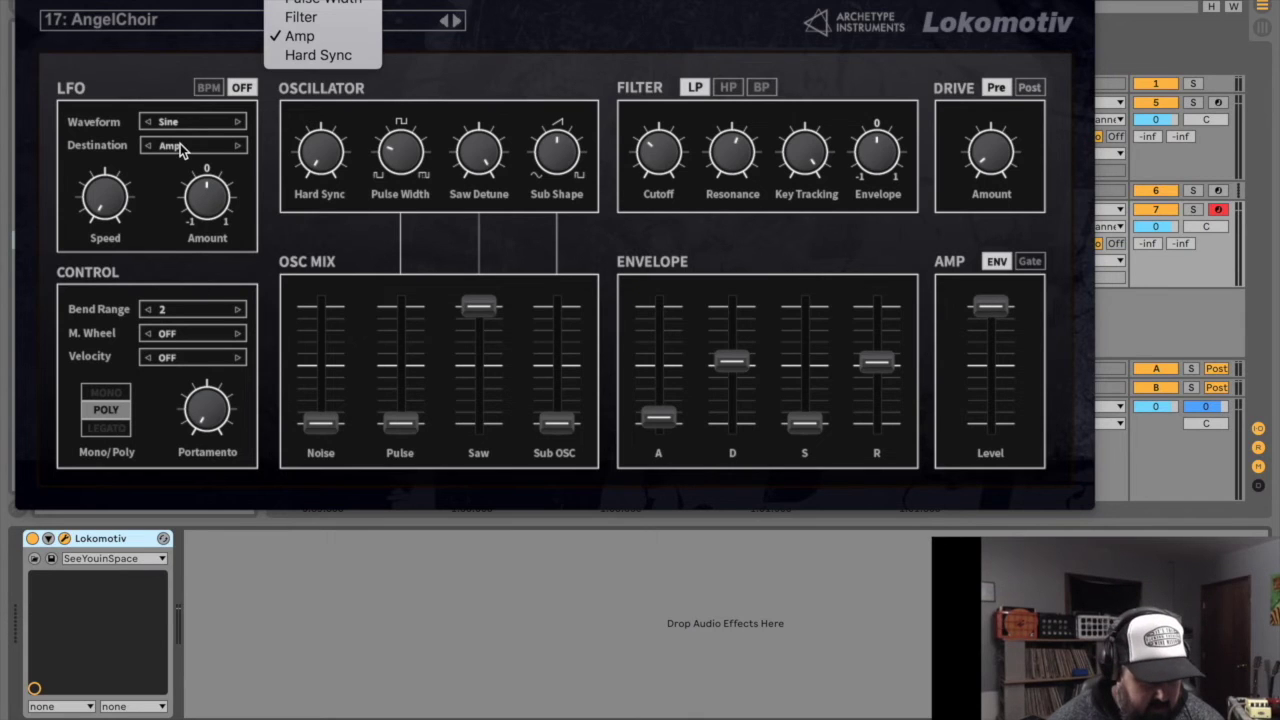
{"action": "left_click", "coordinate": [330, 56]}
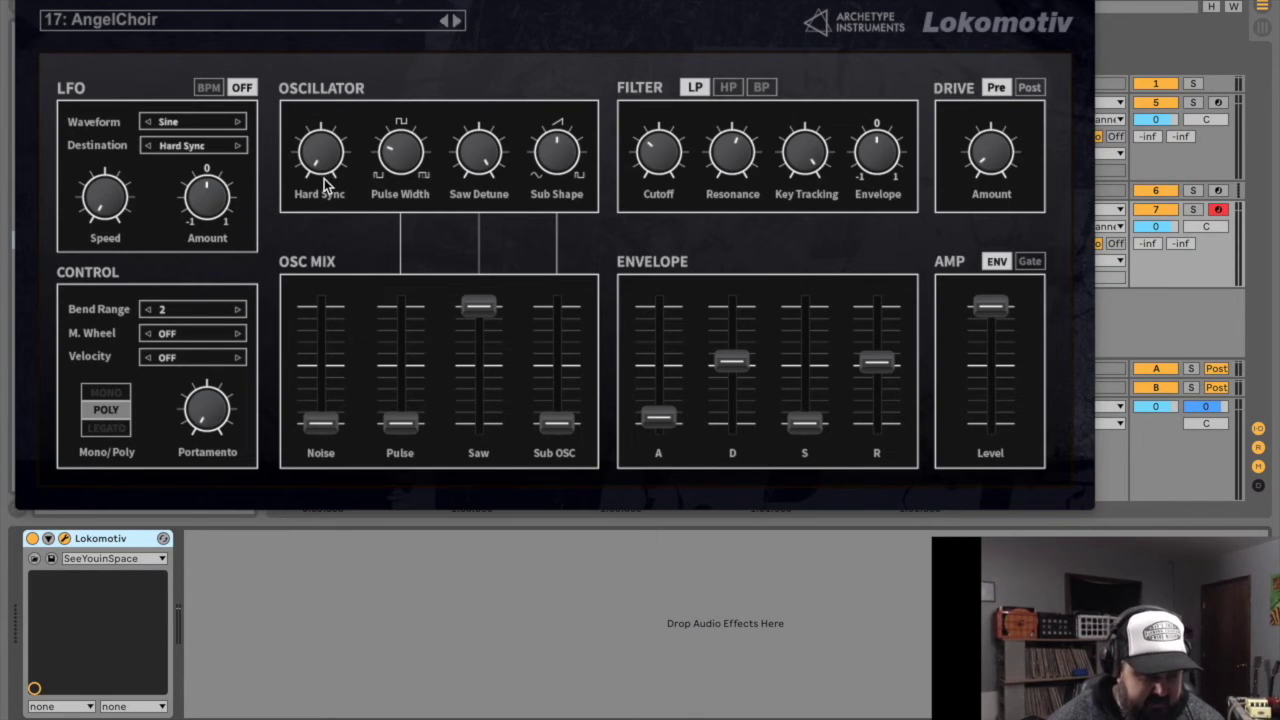
Review the available LFO waveforms, keep Sine, and set the LFO destination to Filter
{"action": "left_click", "coordinate": [184, 124]}
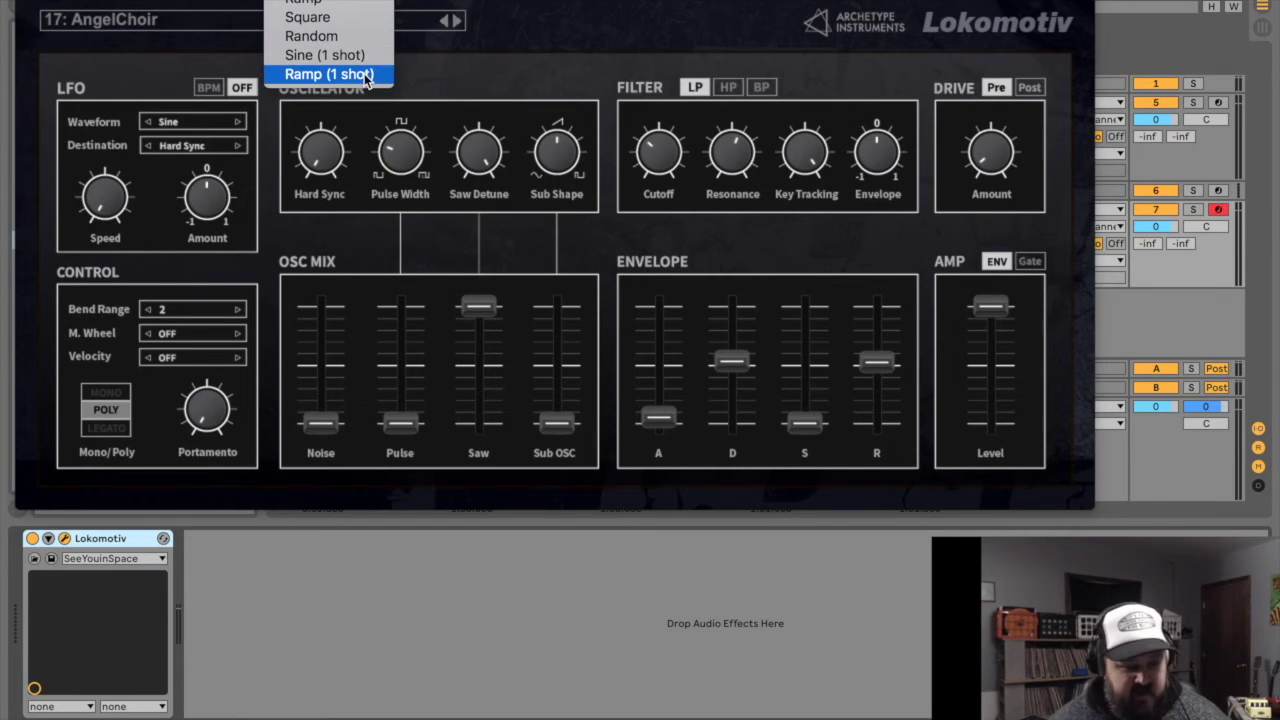
{"action": "left_click", "coordinate": [172, 122]}
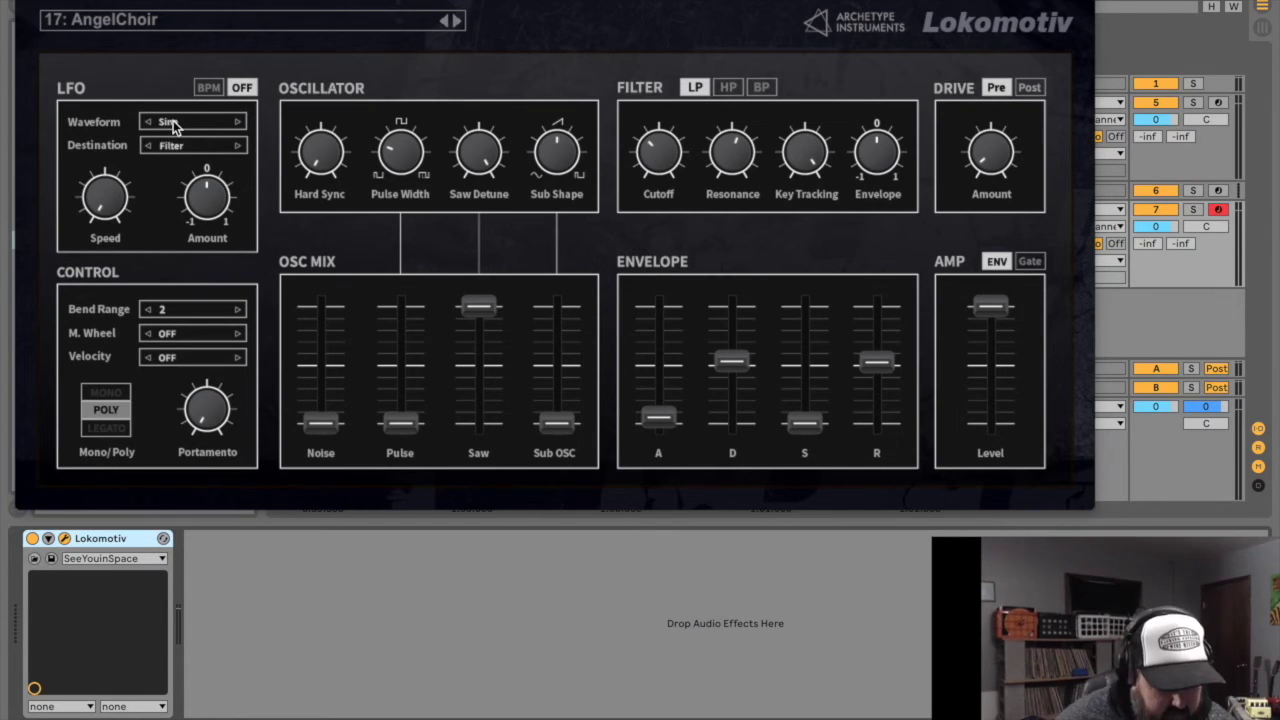
{"action": "left_click", "coordinate": [174, 122]}
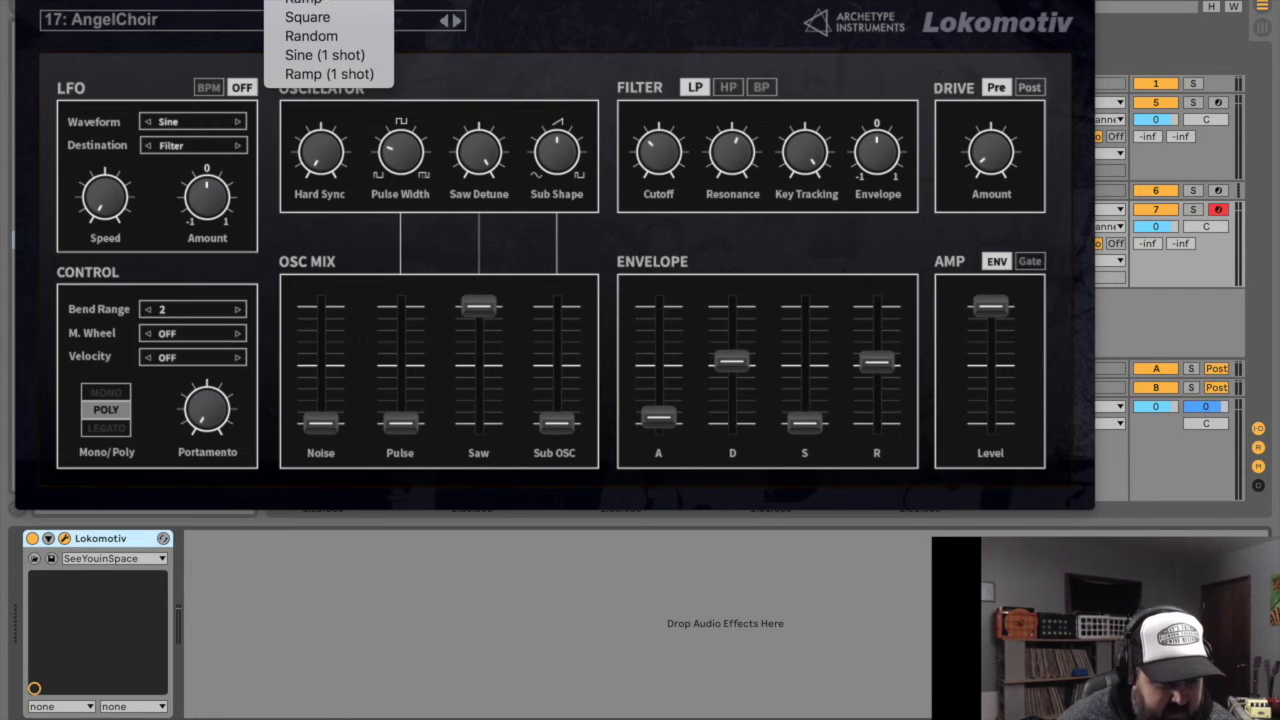
{"action": "left_click", "coordinate": [182, 148]}
{"action": "left_click", "coordinate": [182, 148]}
{"action": "left_click", "coordinate": [303, 18]}
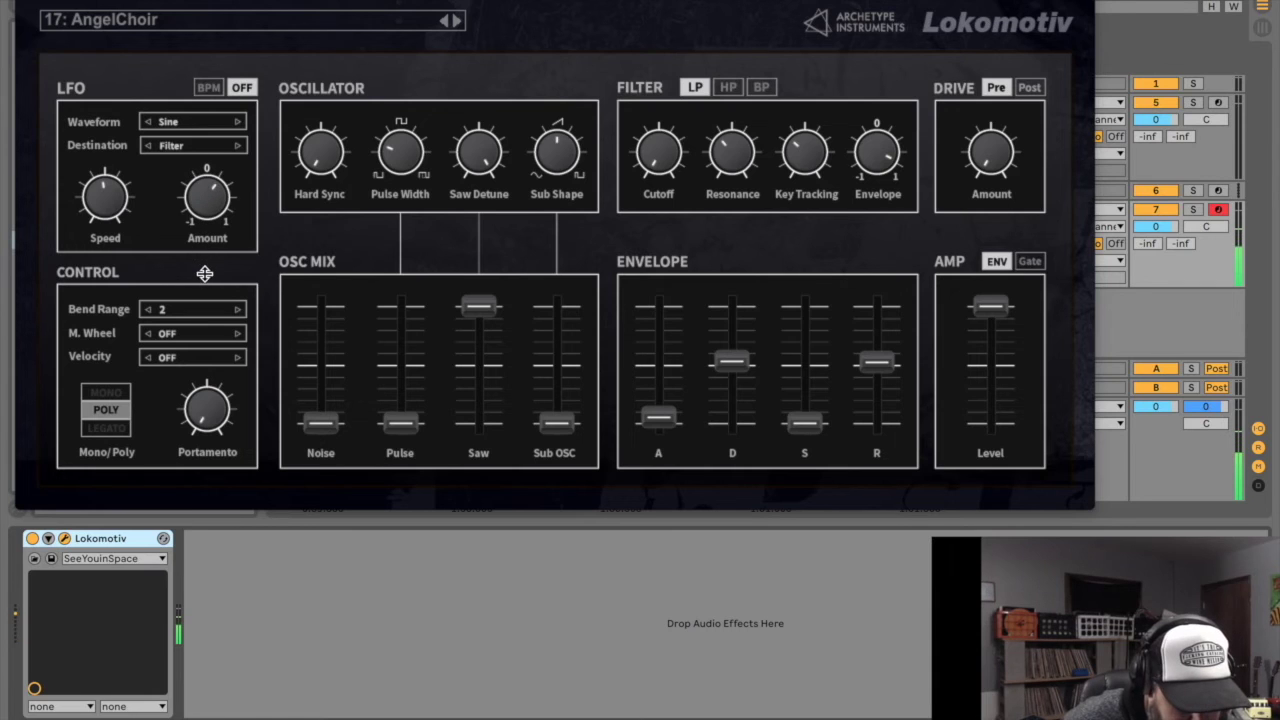
Load and audition the Everlast preset, followed by the Lead - Nintendo preset
{"action": "left_click", "coordinate": [138, 20]}
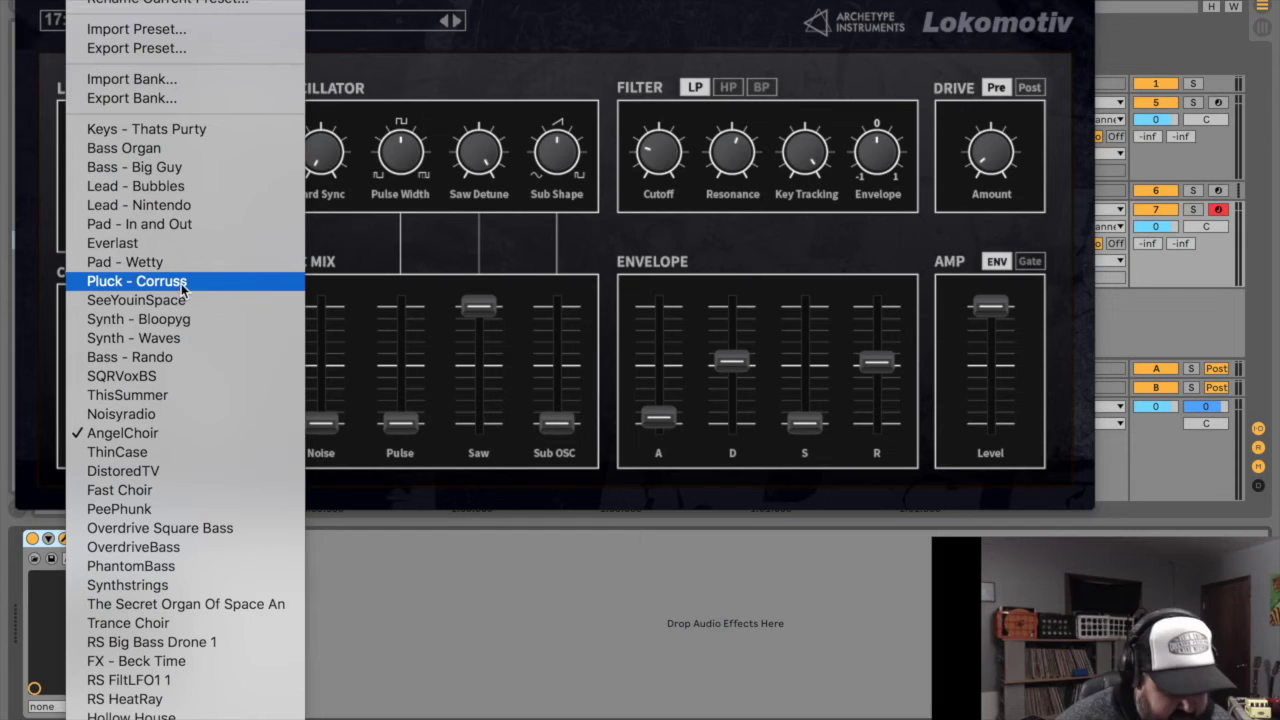
{"action": "left_click", "coordinate": [148, 246]}
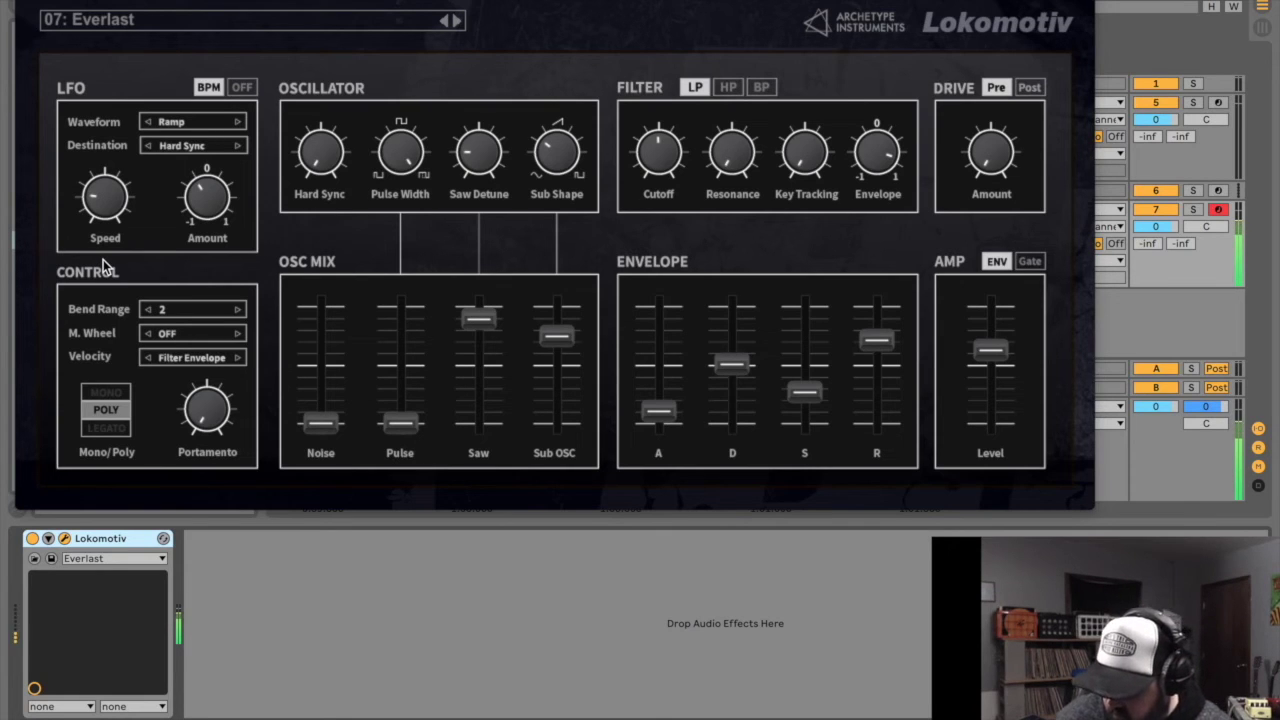
{"action": "right_click", "coordinate": [186, 205]}
{"action": "left_click", "coordinate": [134, 204]}
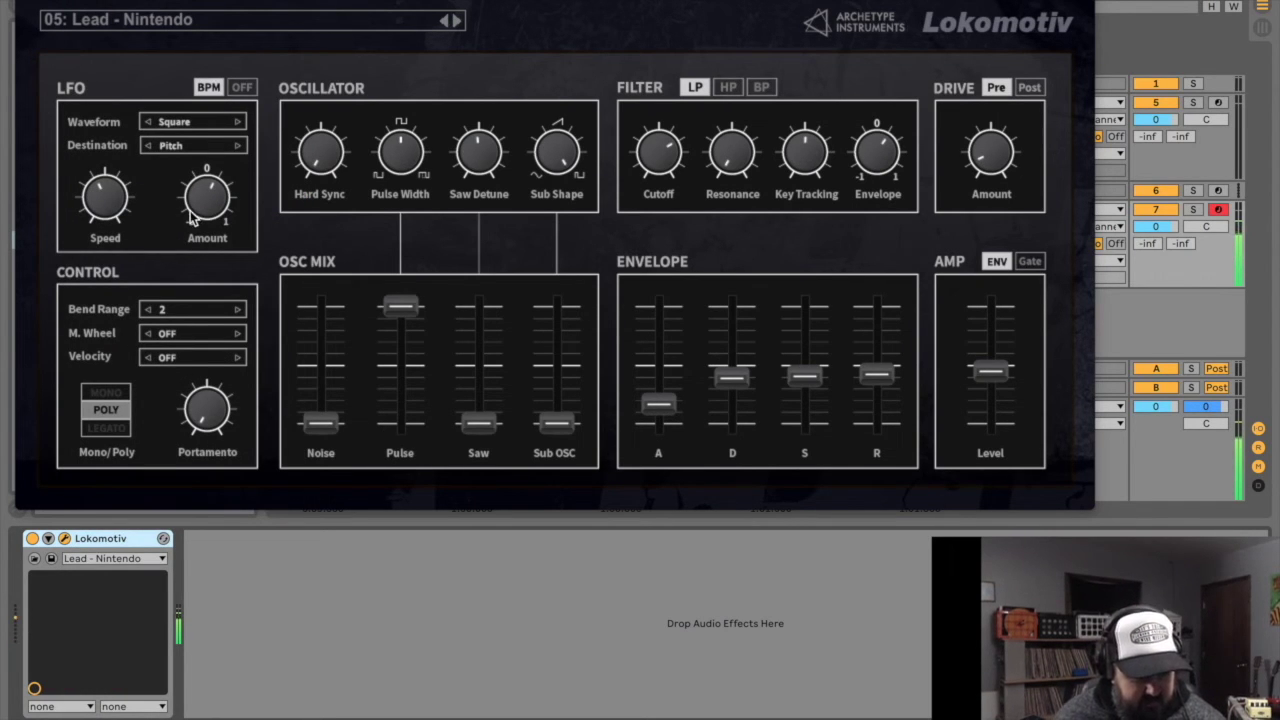
Review the available LFO destinations for the Lead - Nintendo preset and keep Pitch
{"action": "left_click", "coordinate": [178, 149]}
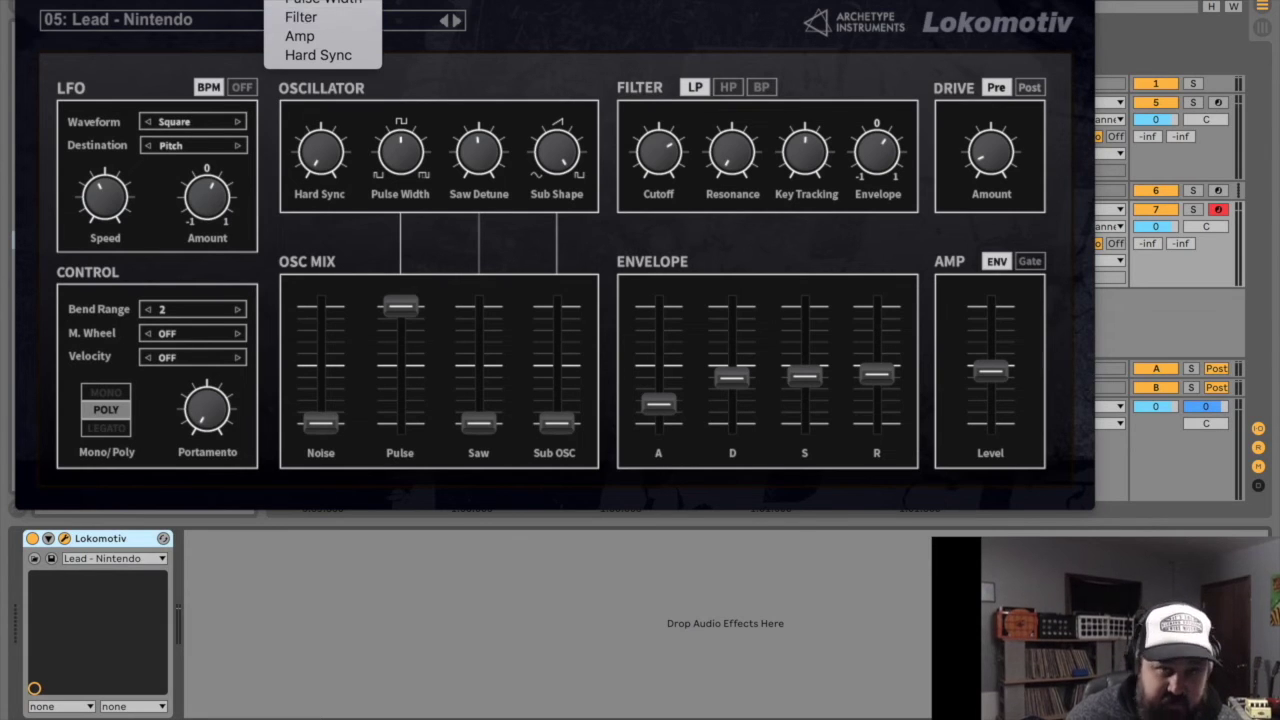
{"action": "left_click", "coordinate": [203, 75]}
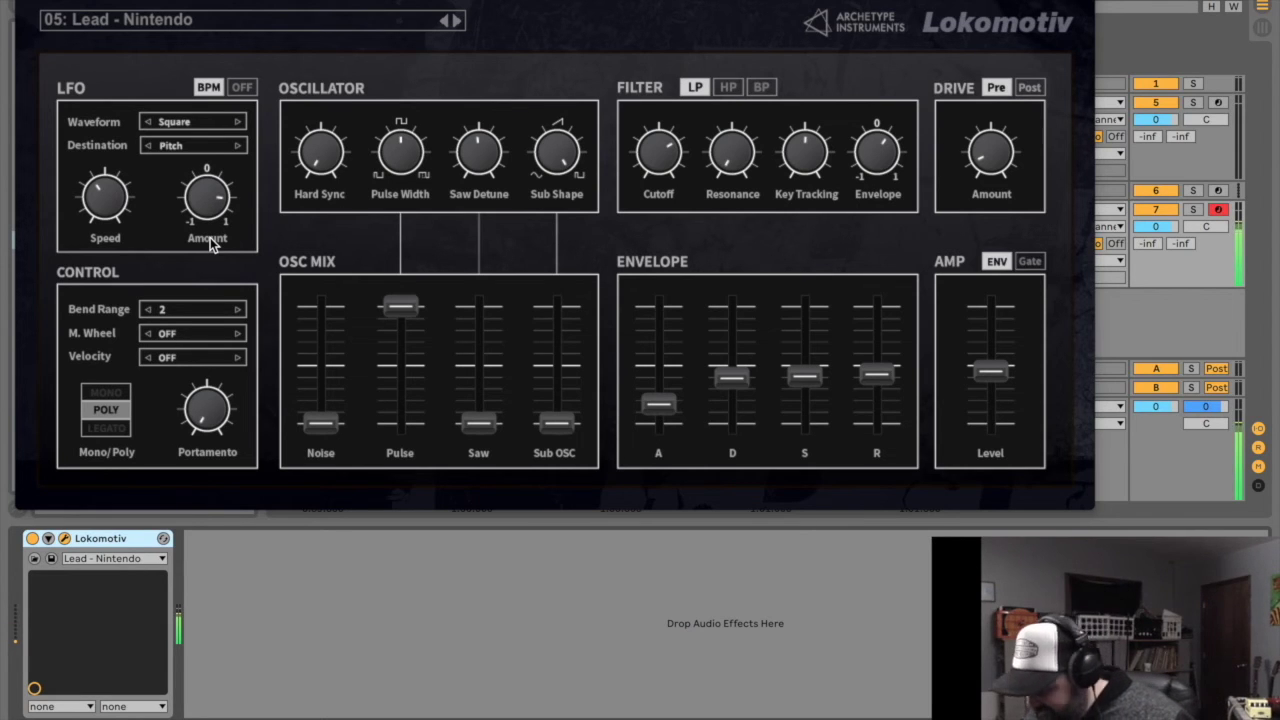
Load the Bass - Off and On preset from further down the preset list
{"action": "left_click", "coordinate": [97, 22]}
{"action": "scroll", "coordinate": [240, 583], "scroll_direction": "down", "scroll_amount": 5}
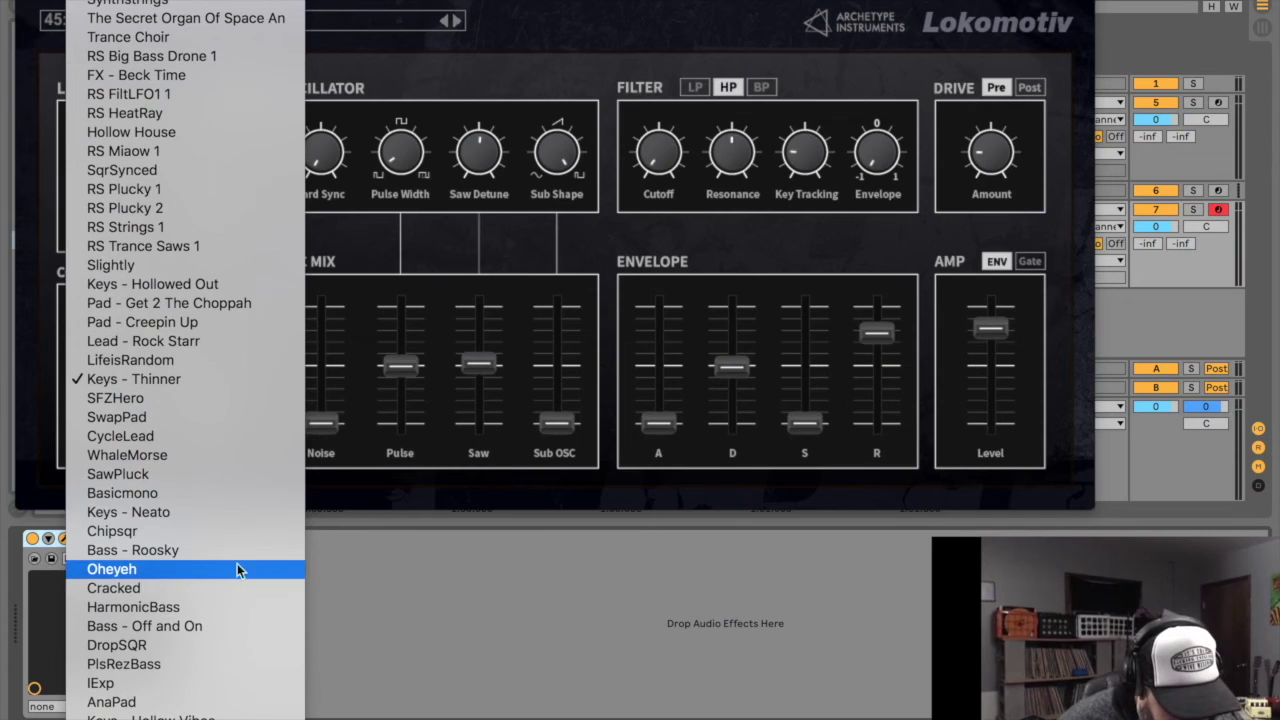
{"action": "left_click", "coordinate": [188, 628]}
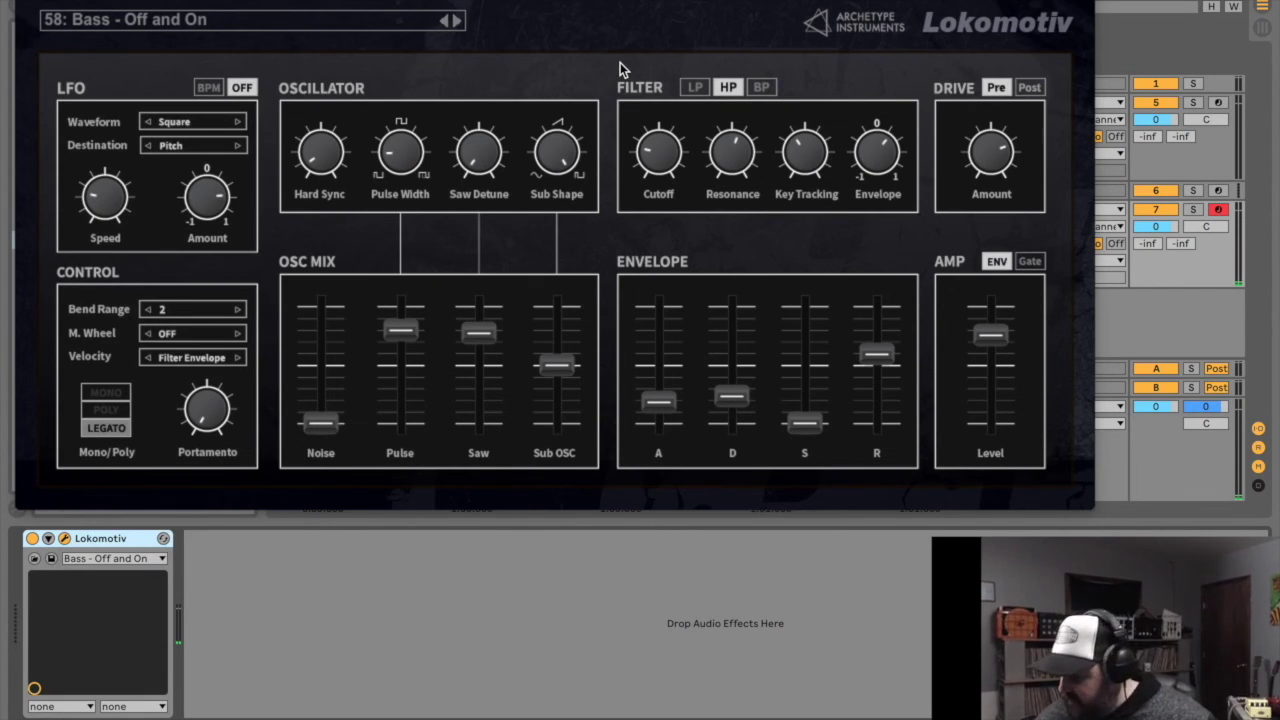